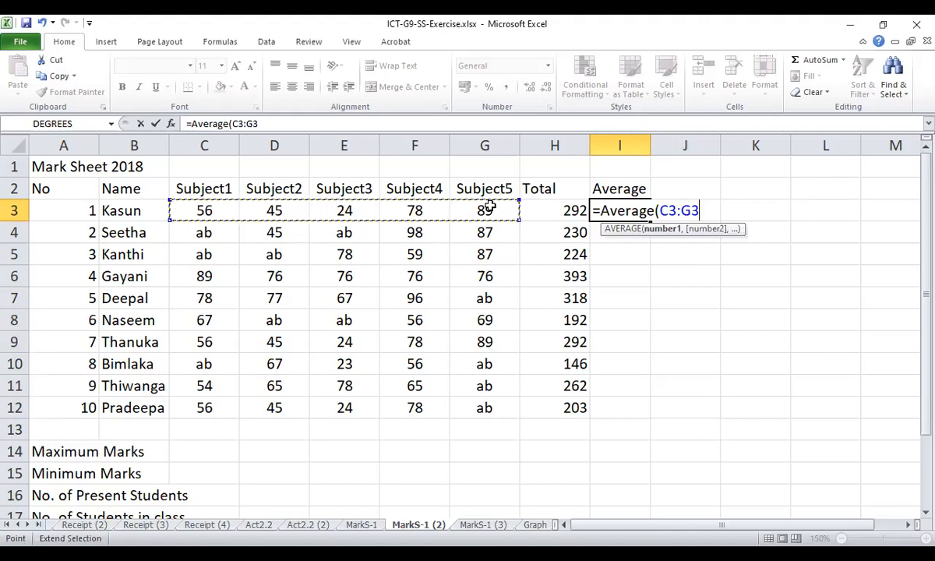
Finish the formula =Average(C3:G3) in I3 and copy it down the Average column to I12
type(")")
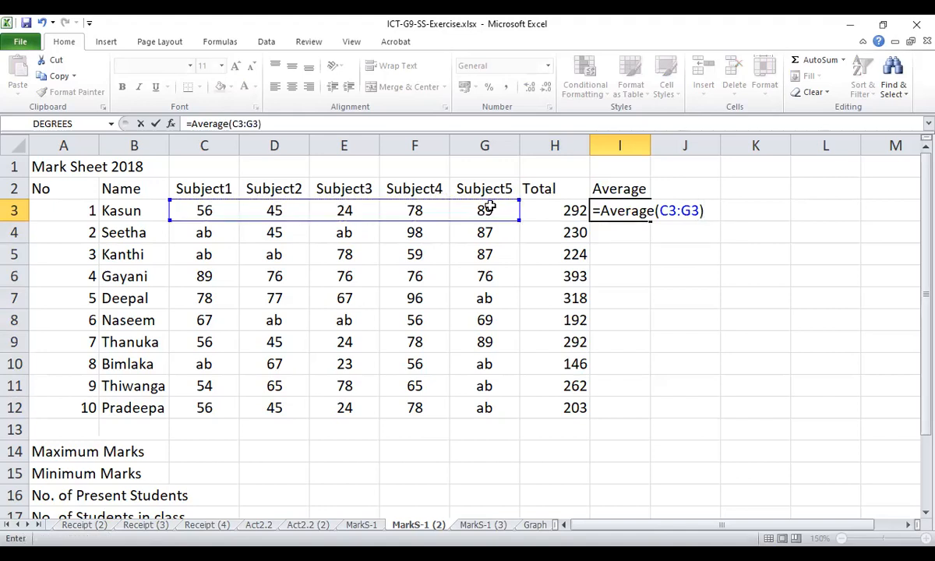
key("Return")
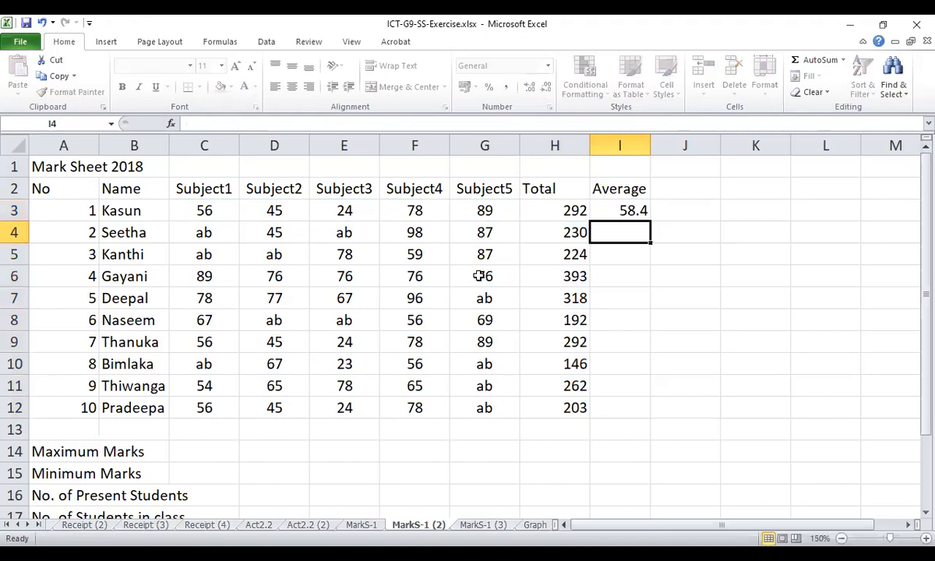
left_click(626, 204)
left_click_drag(651, 221, 671, 389)
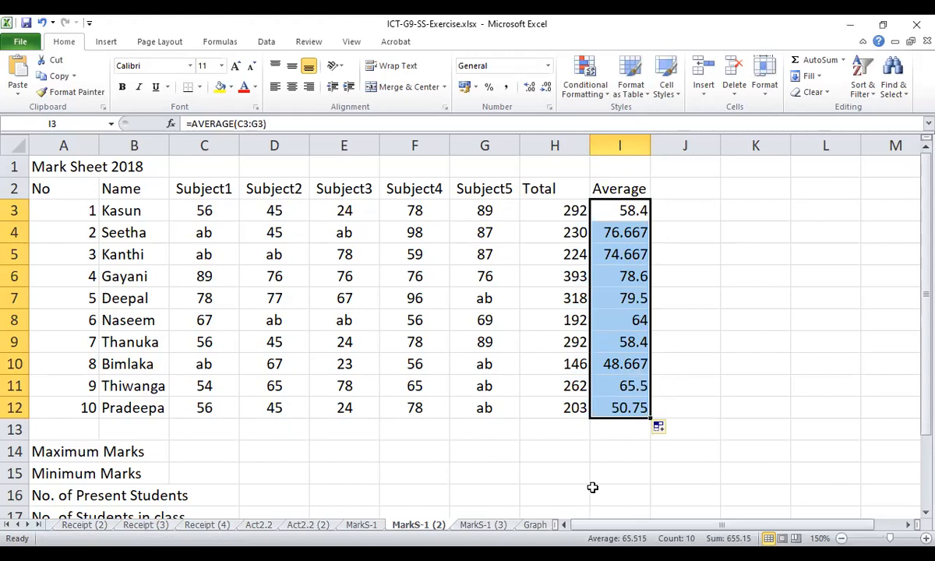
Review the Average function slide and compare the marks, totals and averages in rows 4 and 5 of the mark sheet
key("alt+Tab")
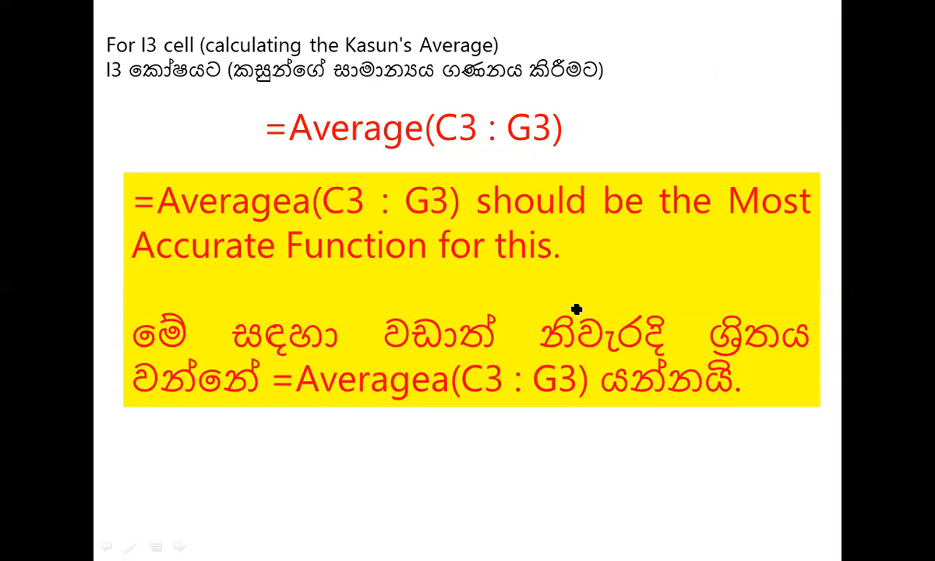
key("alt+Tab")
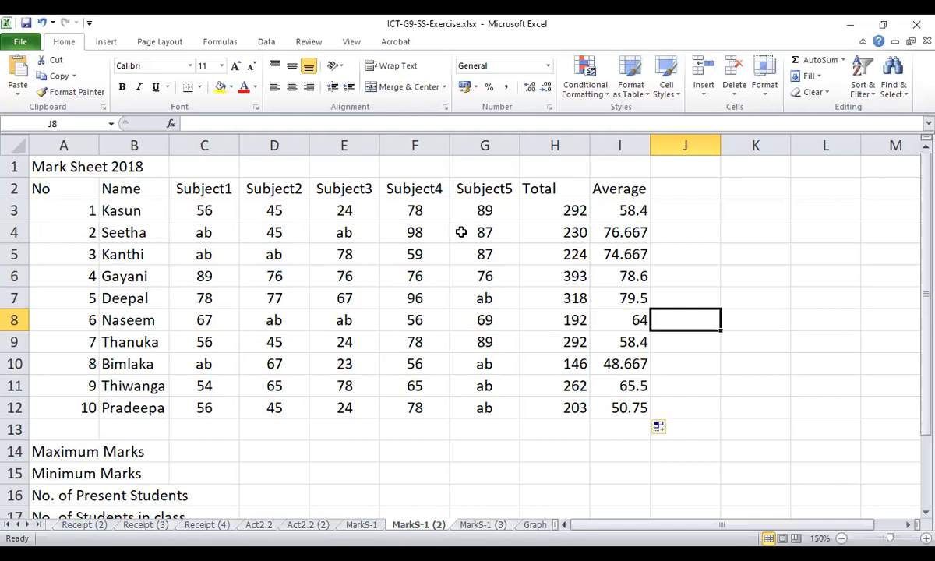
left_click_drag(64, 232, 485, 232)
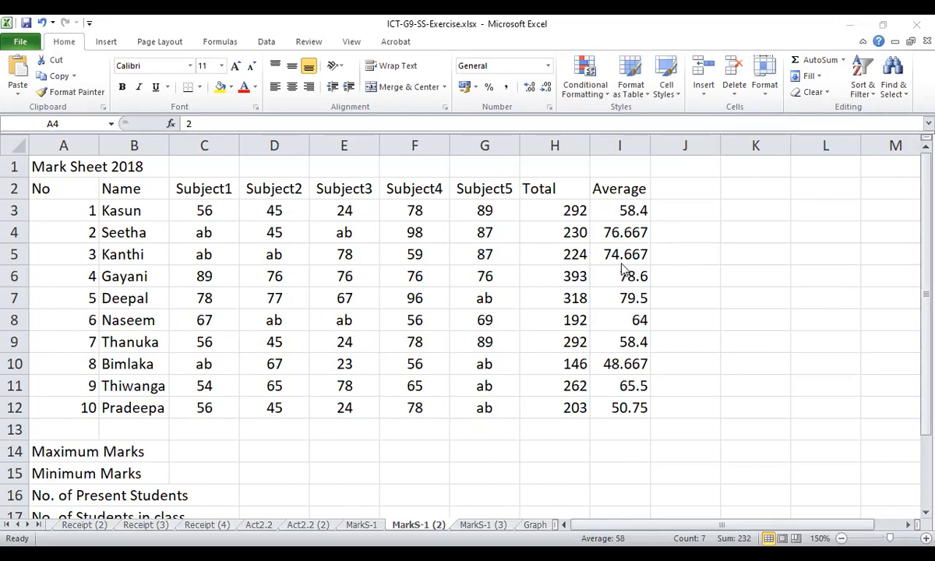
left_click(624, 234)
left_click_drag(207, 235, 555, 234)
left_click_drag(183, 247, 594, 252)
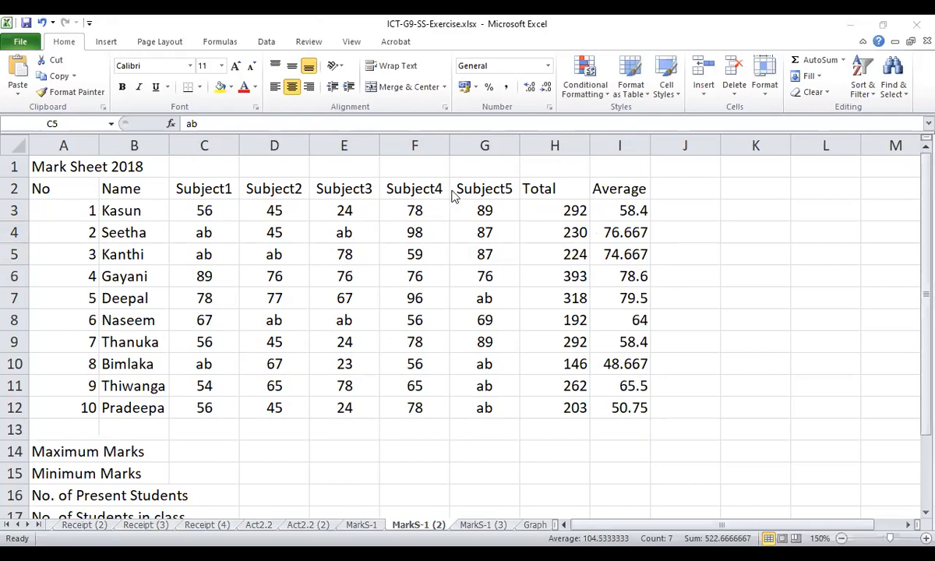
key("alt+Tab")
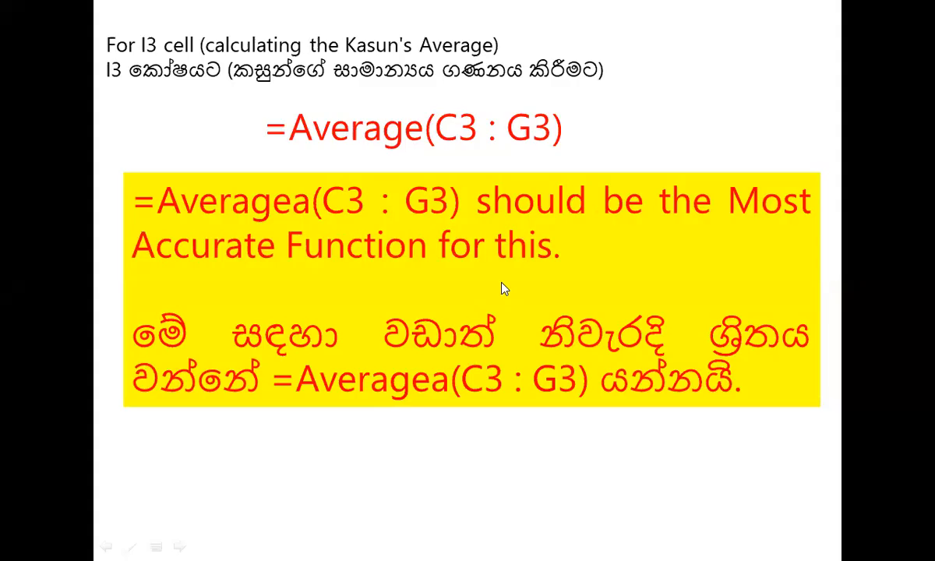
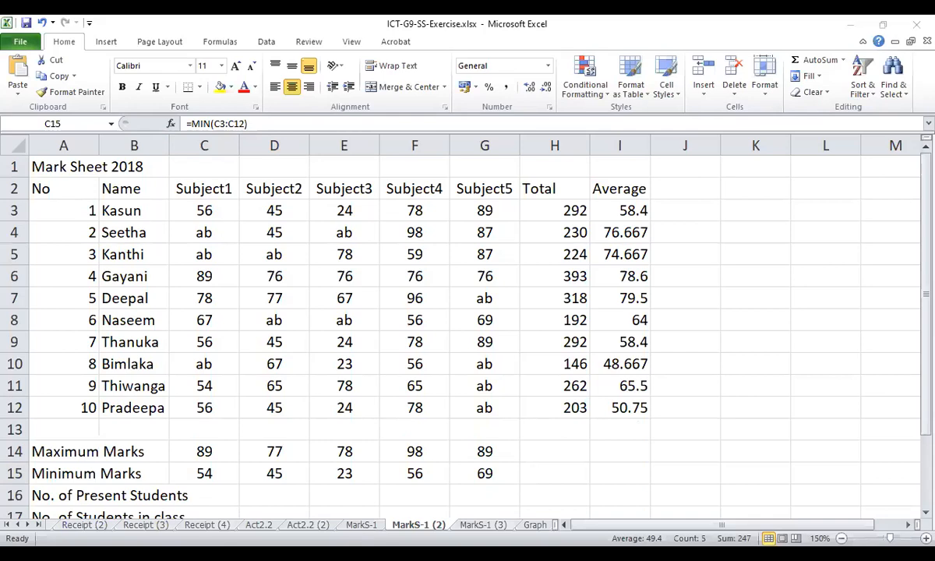
Enter =count(C3:C12) in C16 to count the students present for Subject1
left_click(204, 495)
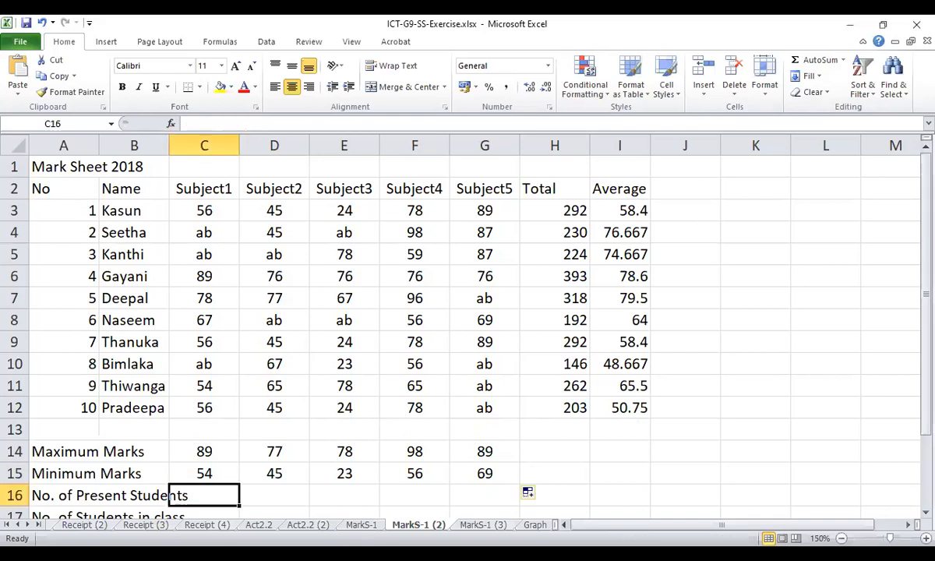
type("=c")
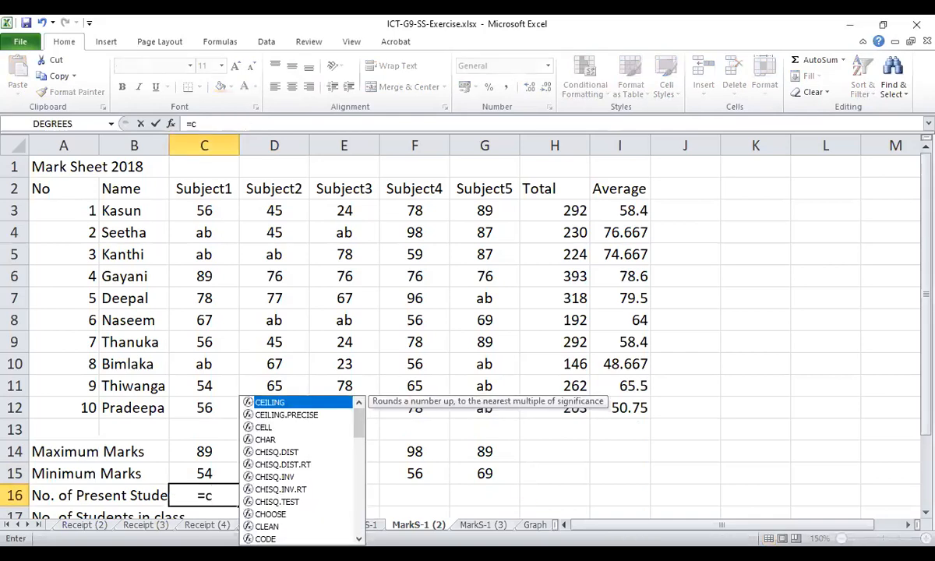
type("ount")
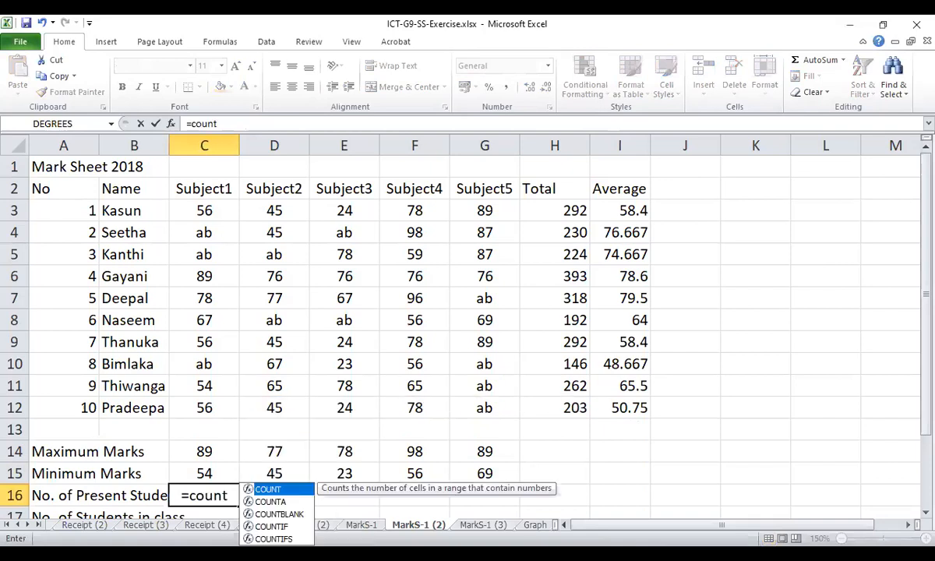
type("(")
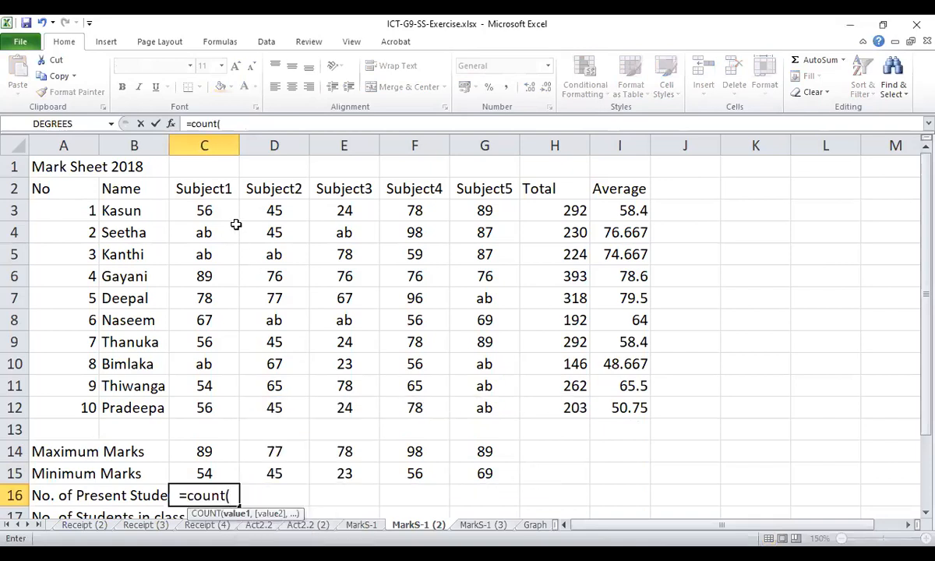
left_click_drag(195, 214, 203, 407)
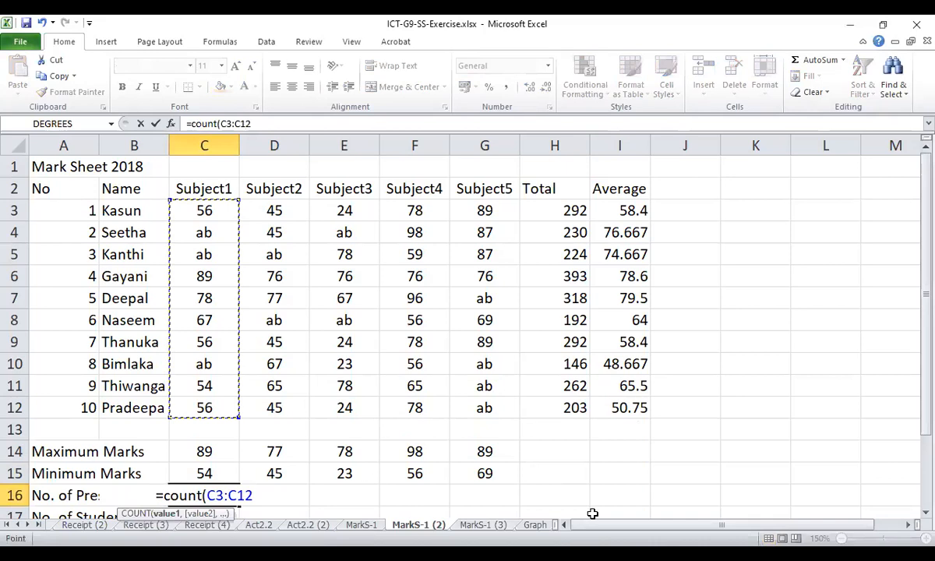
type(")")
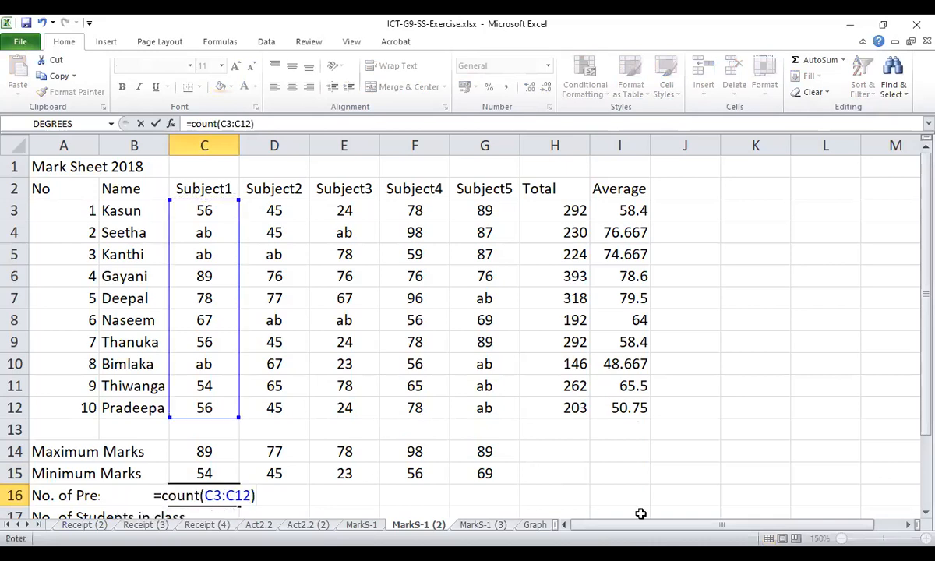
key("Return")
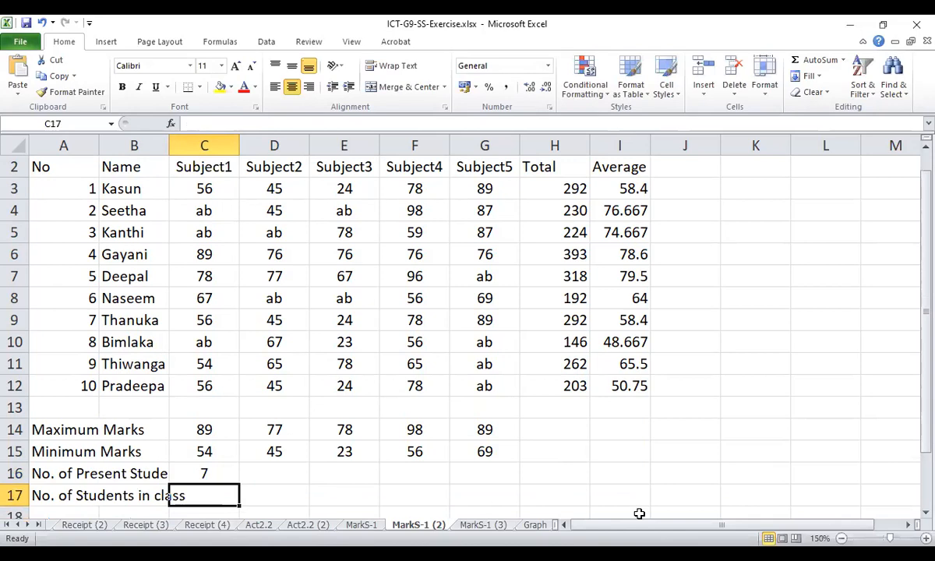
Enter =counta(C3:C12) in C17 to count the students in the class for Subject1
type("=s")
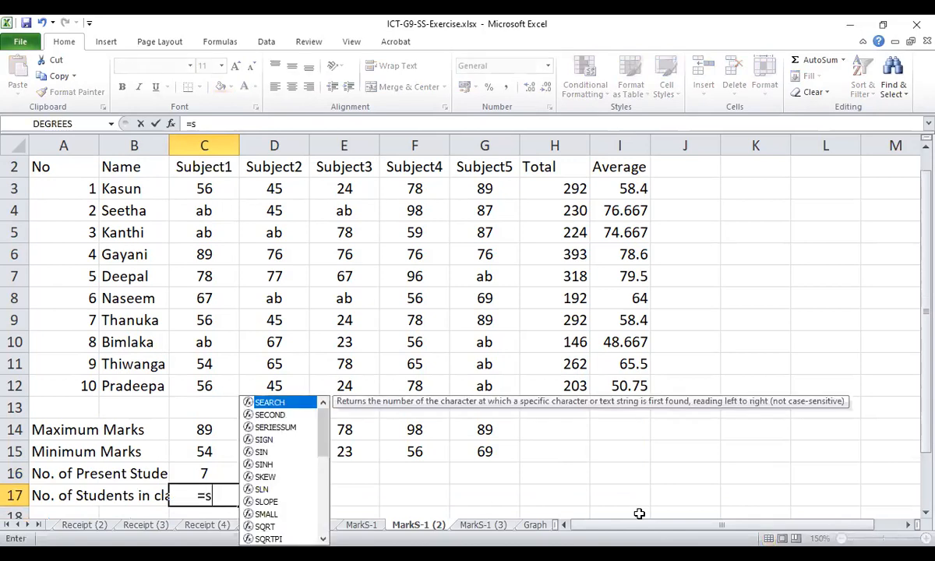
type("ounta")
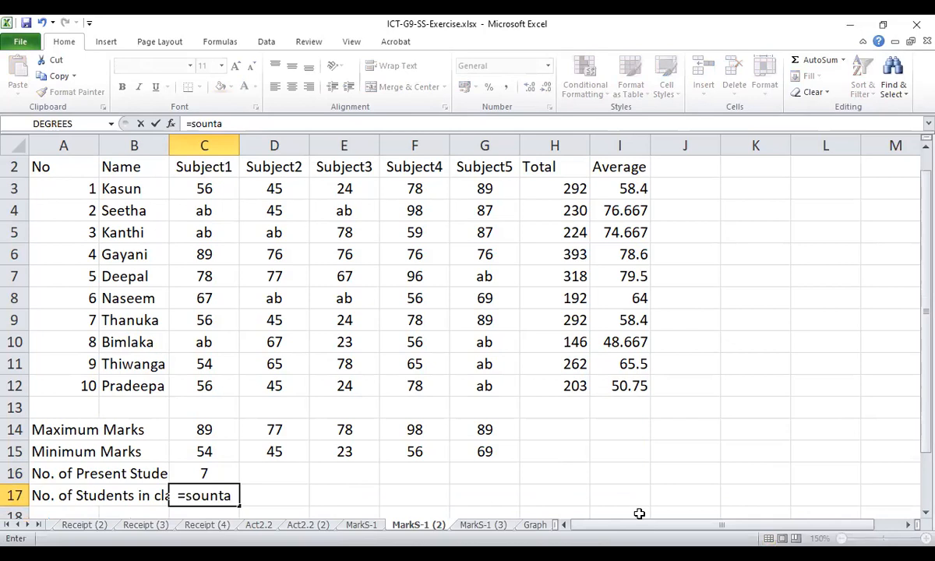
key("BackSpace")
key("BackSpace")
key("BackSpace")
key("BackSpace")
key("BackSpace")
key("BackSpace")
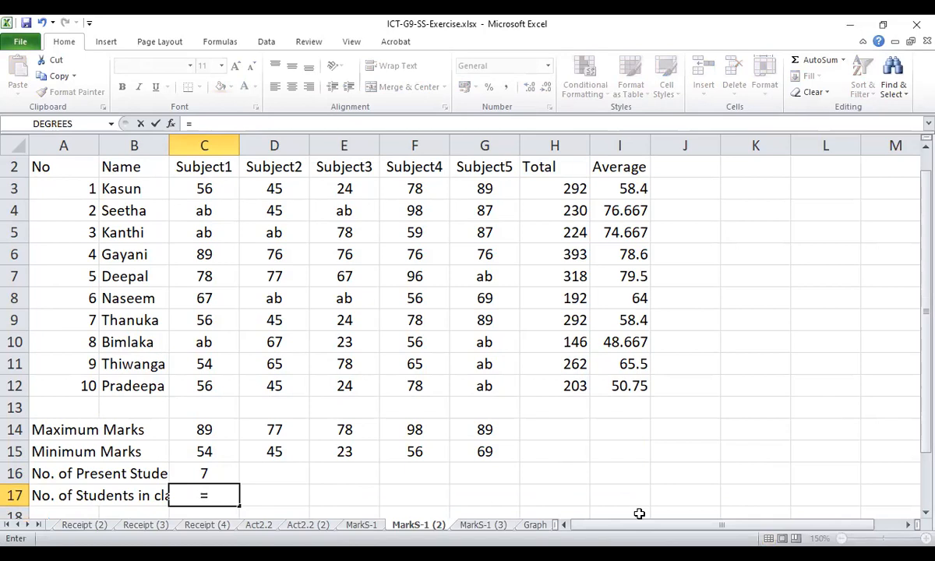
type("counta(")
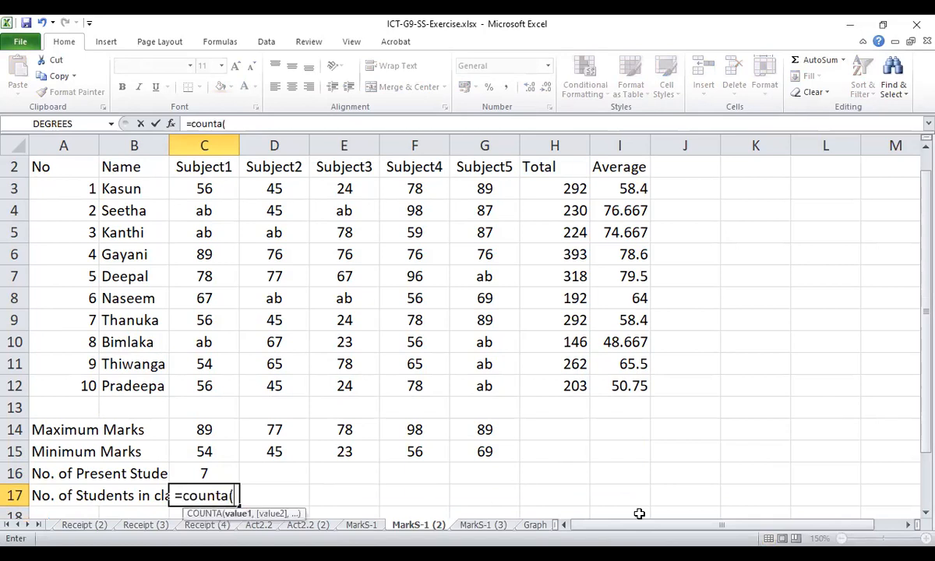
left_click(192, 187)
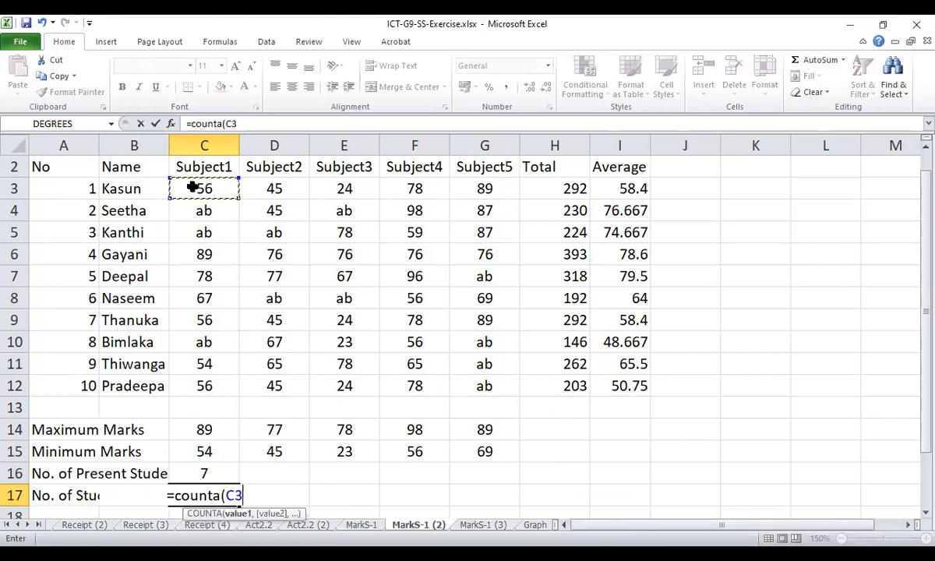
left_click(203, 381, "shift")
type(")")
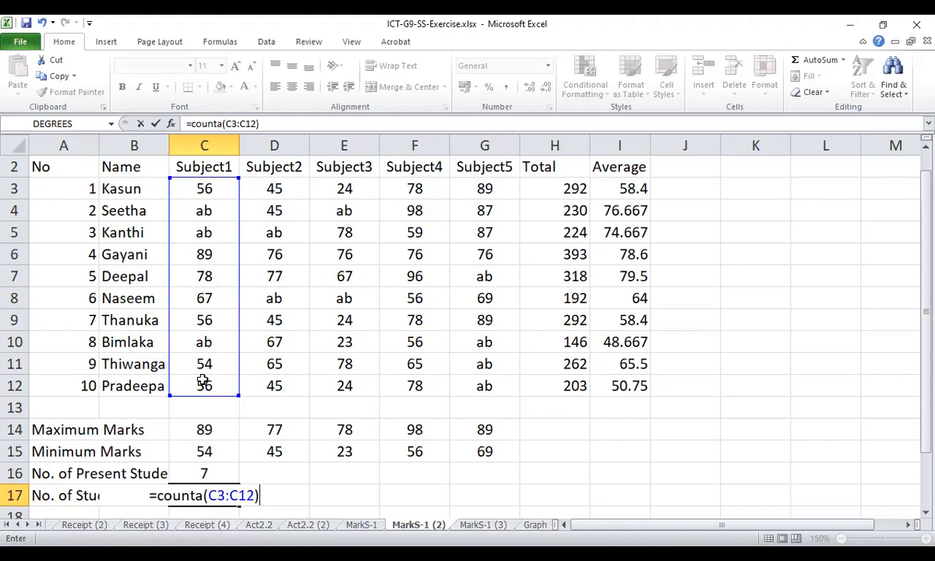
key("Return")
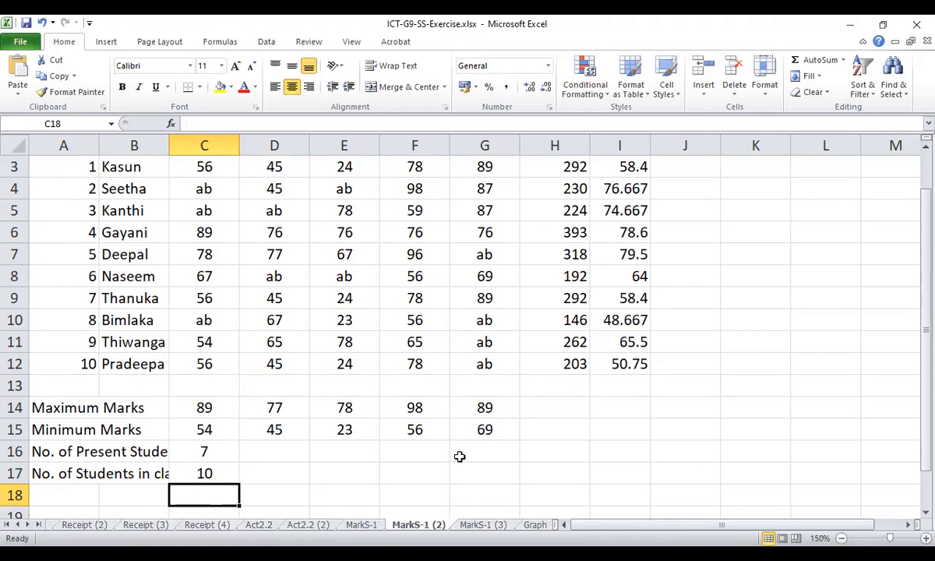
Copy the COUNT and COUNTA formulas in C16:C17 across to column G
left_click(209, 451)
left_click(238, 482, "shift")
left_click_drag(239, 483, 527, 482)
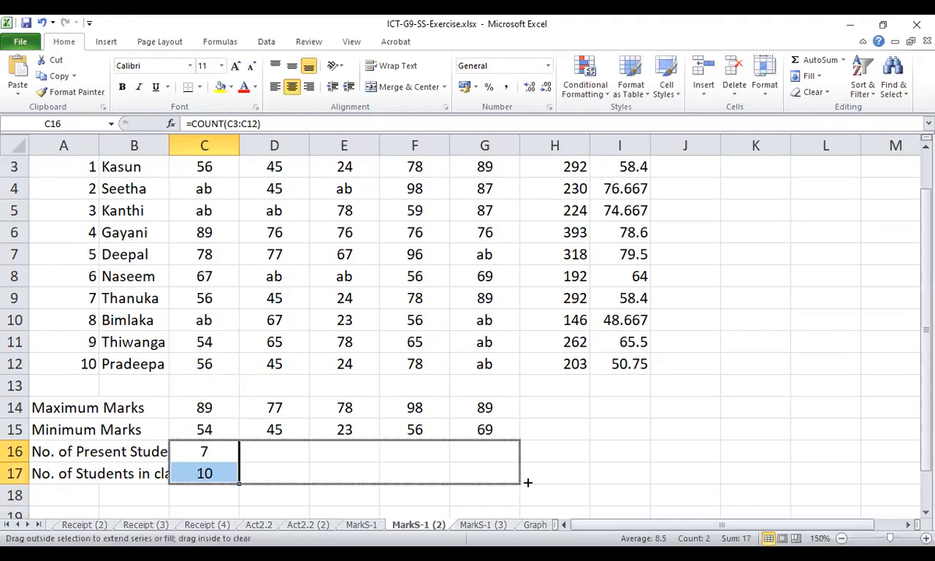
left_click_drag(528, 482, 527, 484)
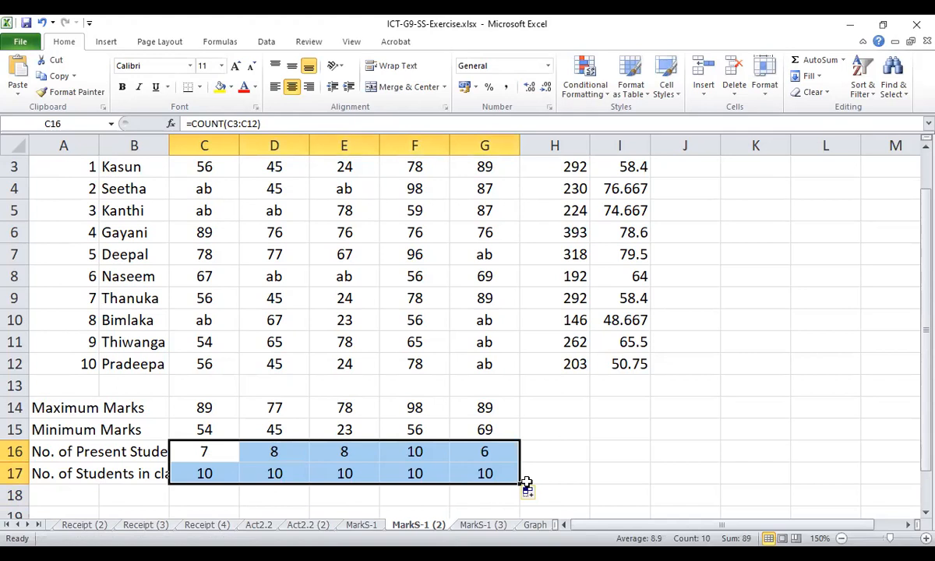
Clear D14:G18 and copy the four summary formulas in C14:C17 across to column G
left_click(556, 451)
left_click_drag(276, 413, 485, 490)
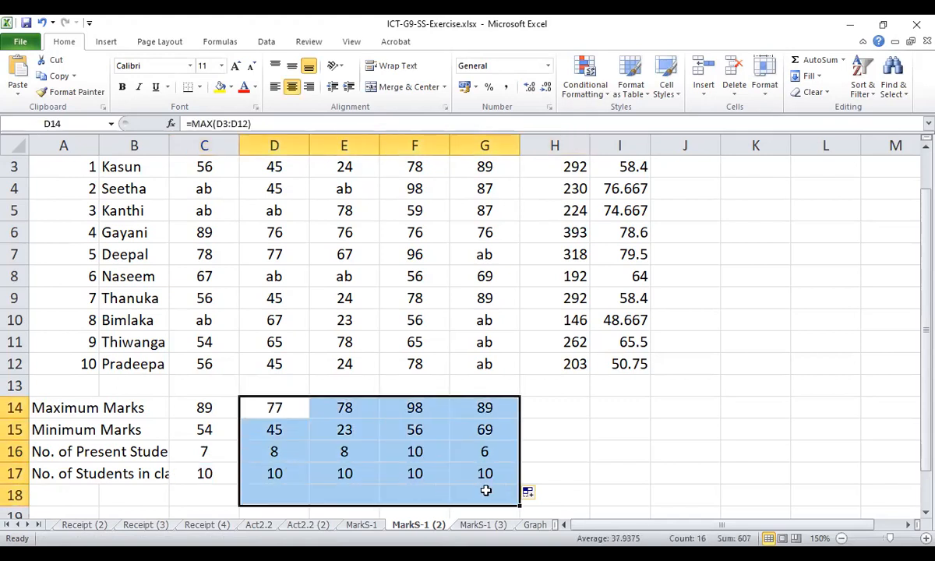
key("Delete")
left_click(491, 451)
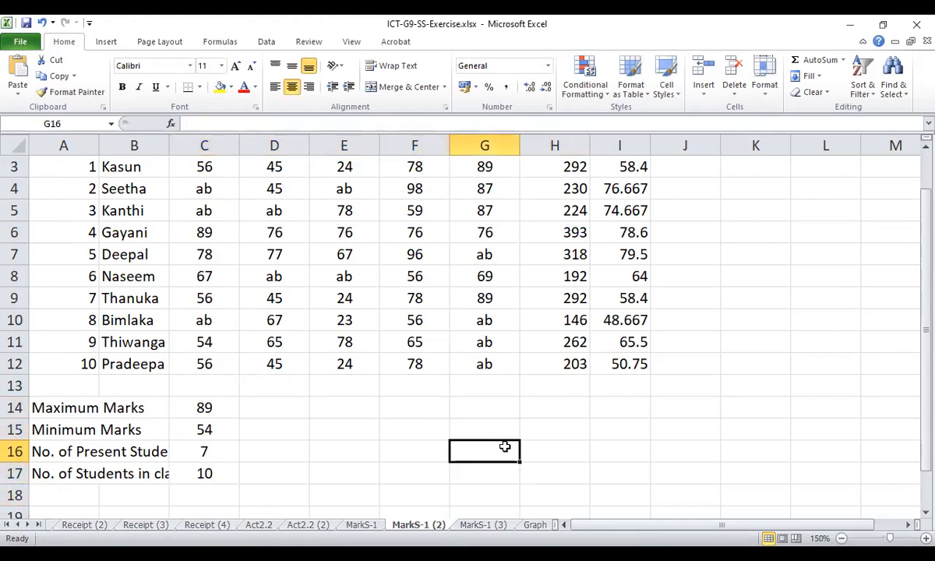
left_click_drag(199, 407, 506, 484)
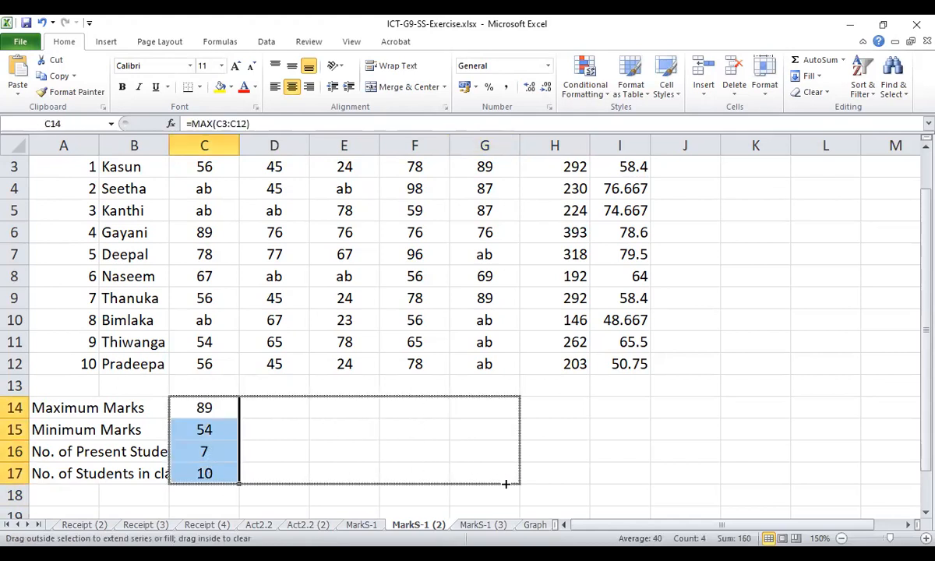
left_click_drag(506, 484, 506, 484)
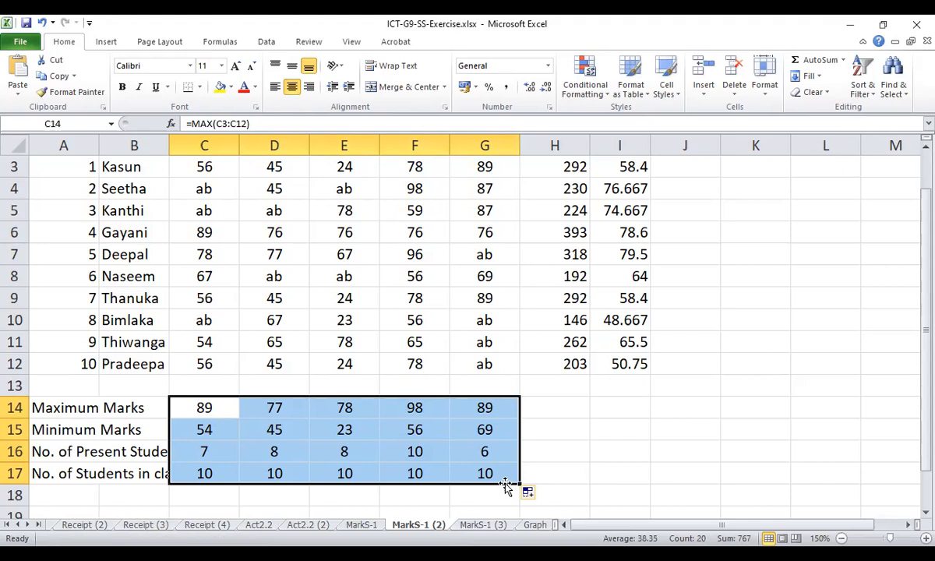
Clear the copied summary formulas from D14:G17, keeping those for Subject1
left_click(542, 470)
left_click_drag(271, 409, 460, 483)
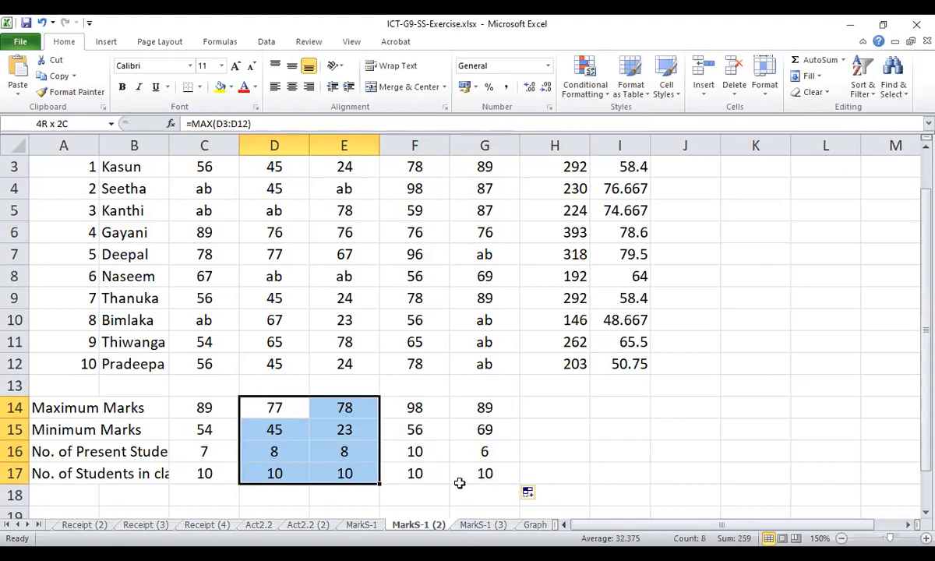
left_click(469, 481, "shift")
key("Delete")
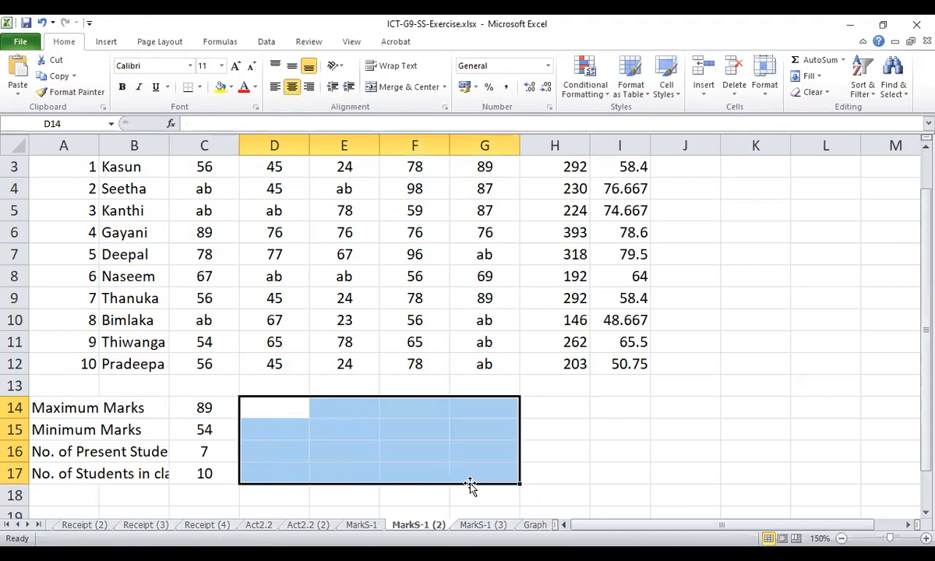
left_click(411, 451)
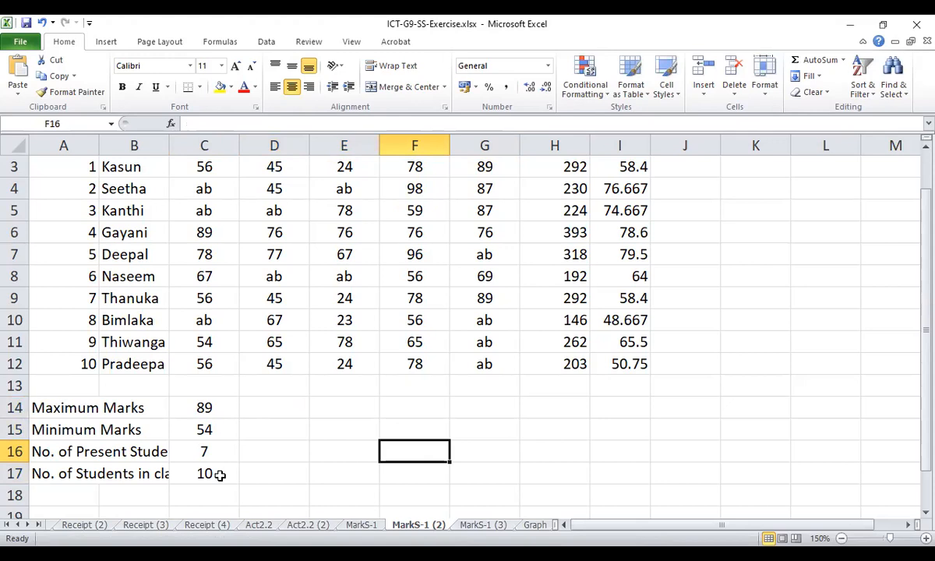
Copy the maximum, minimum, present and class count formulas from C14:C17 into D14:G17 and return to the slide show
left_click_drag(209, 409, 222, 481)
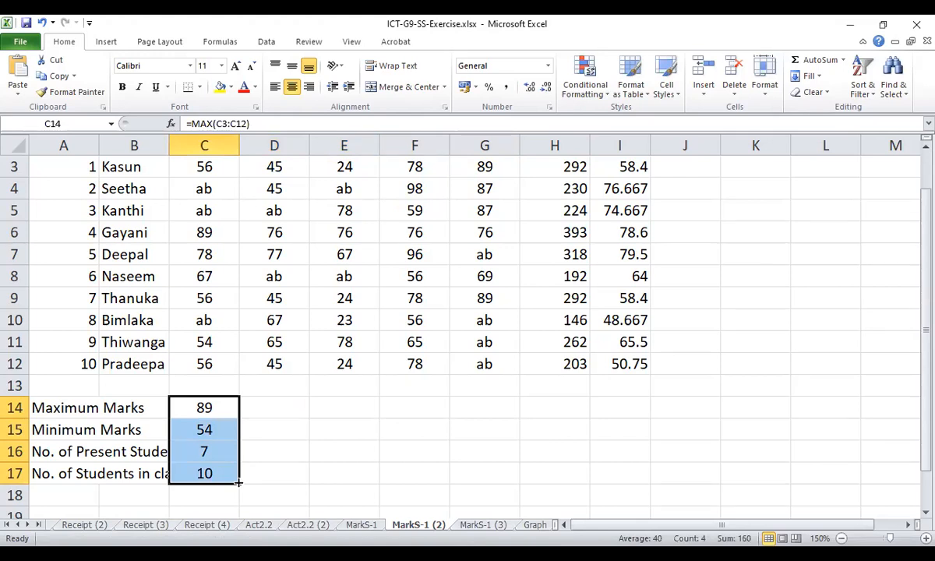
left_click_drag(237, 483, 488, 485)
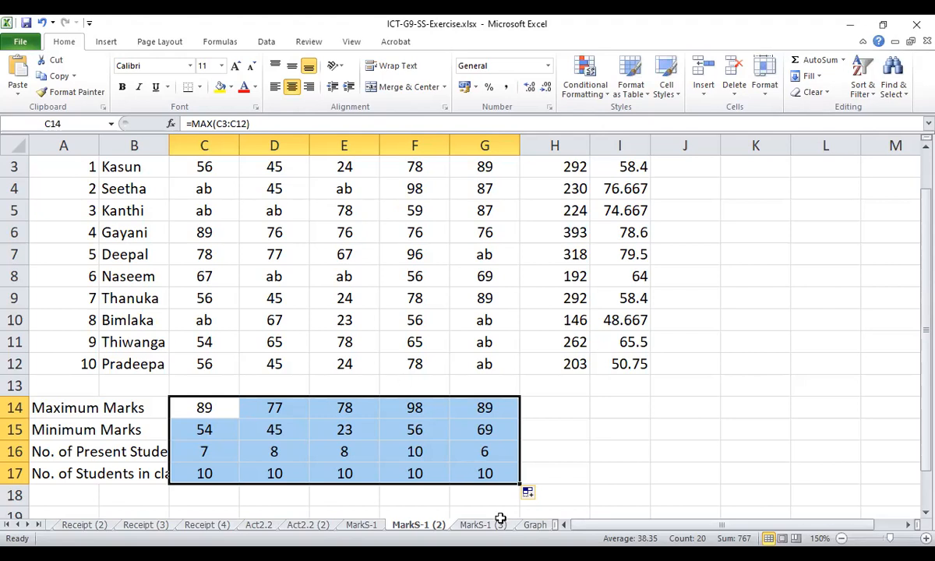
left_click(502, 554)
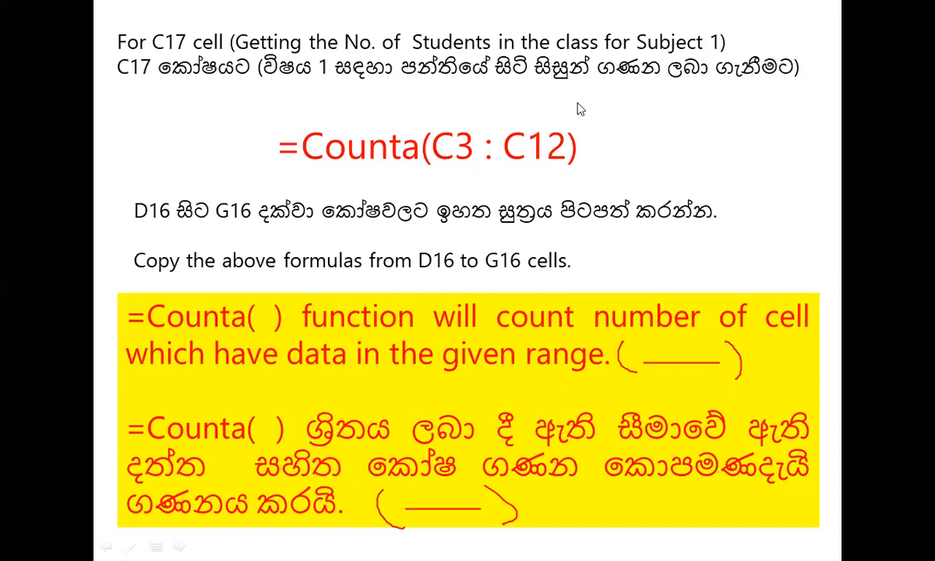
Switch the slide show pen back to the arrow pointer and return to the mark sheet in Excel
right_click(640, 182)
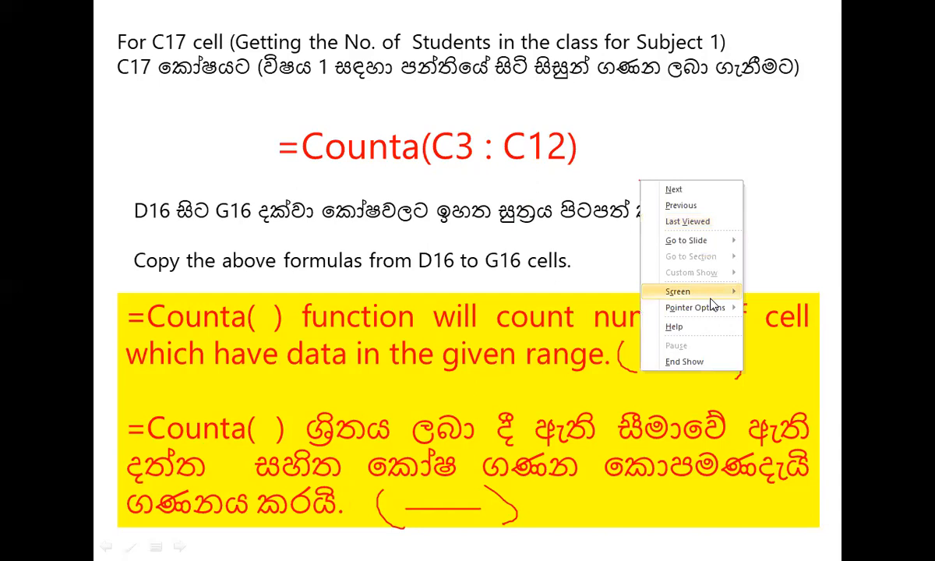
mouse_move(694, 307)
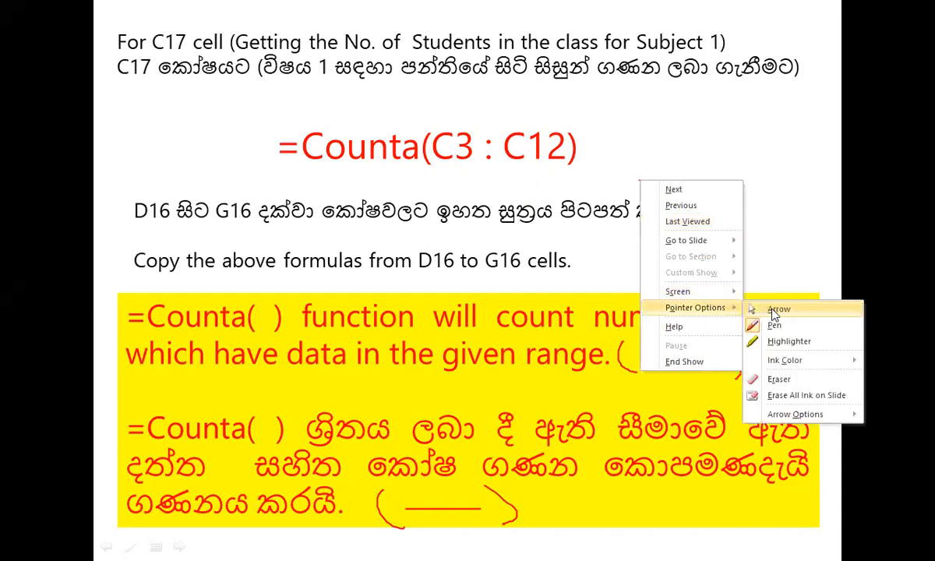
left_click(666, 173)
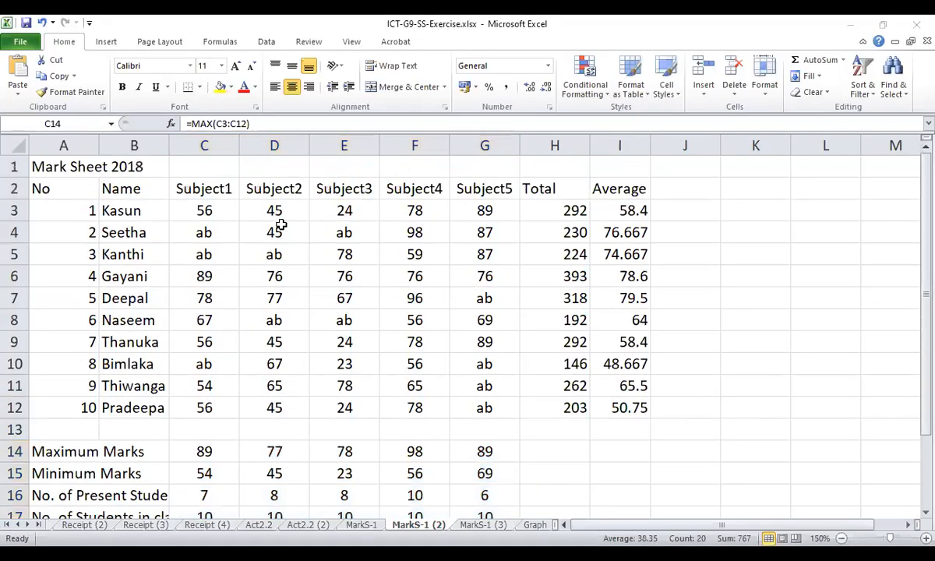
Rotate the Subject1 to Average headings in C2:I2 upwards with Rotate Text Up
left_click(204, 187)
left_click_drag(204, 187, 616, 190)
left_click(380, 167)
left_click_drag(182, 187, 621, 186)
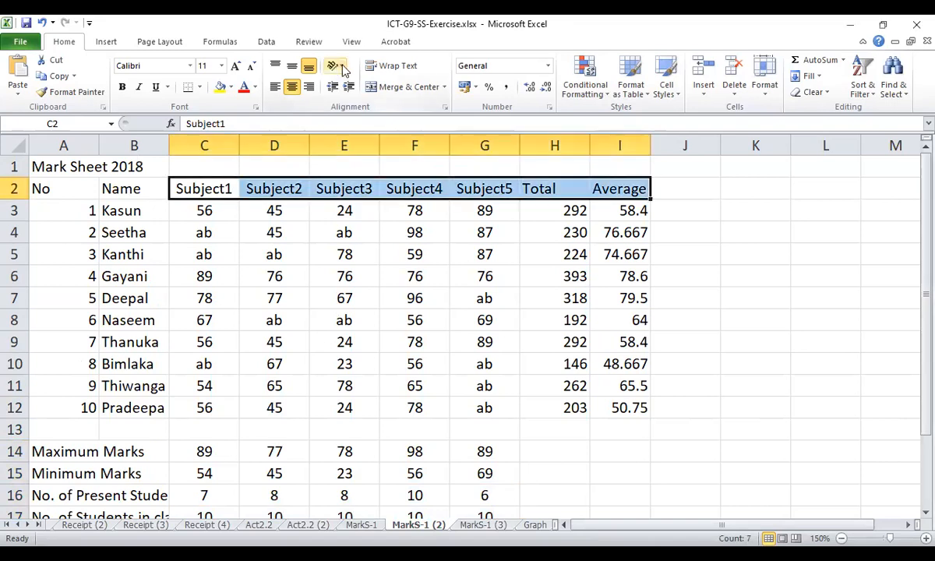
left_click(340, 69)
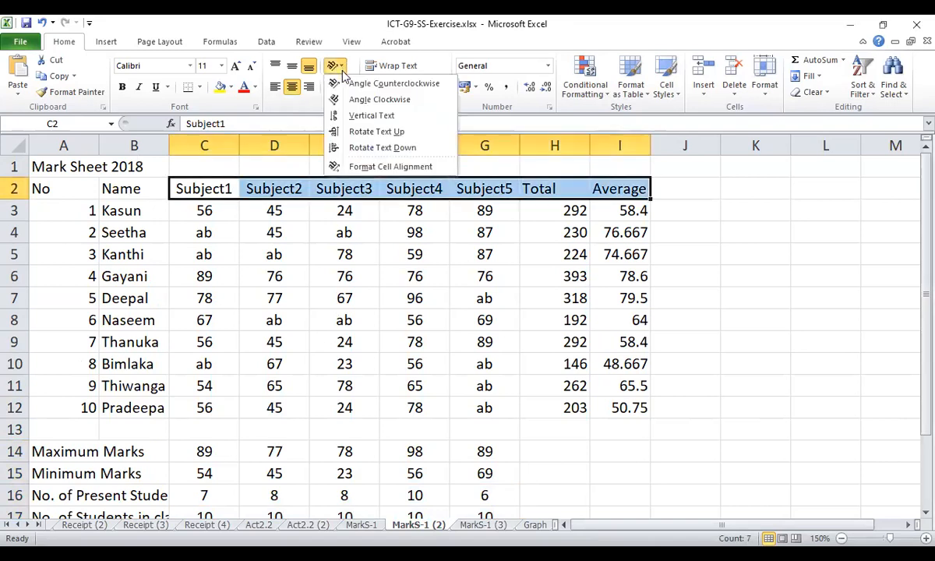
left_click(369, 134)
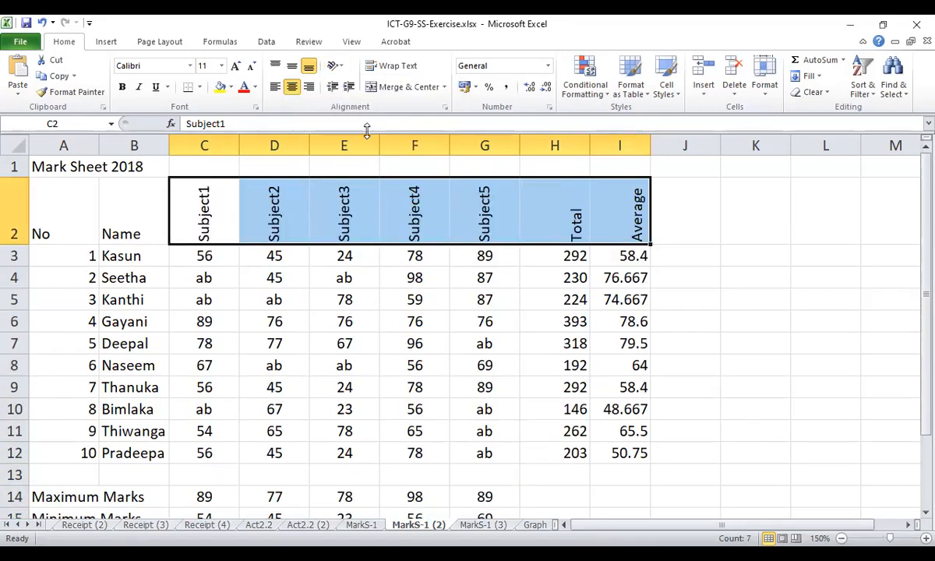
Try Rotate Text Down and Angle Clockwise on the C2:I2 headings, then reapply Rotate Text Up
left_click(339, 69)
left_click(382, 148)
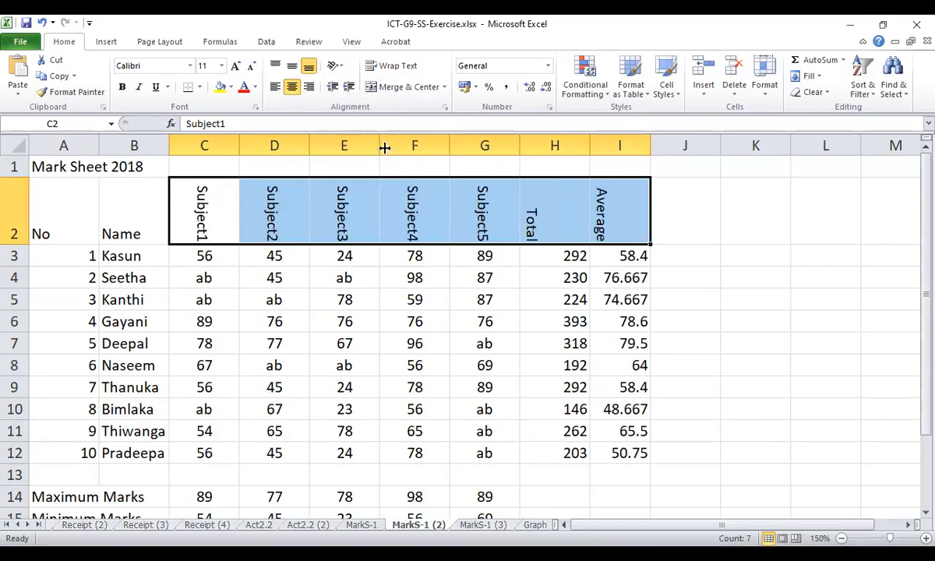
left_click(339, 67)
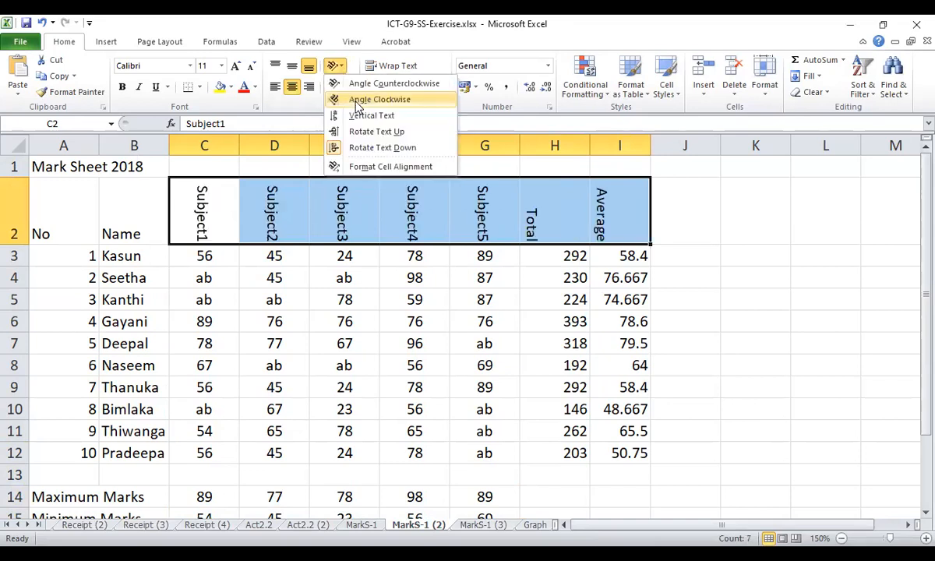
left_click(356, 99)
left_click(347, 69)
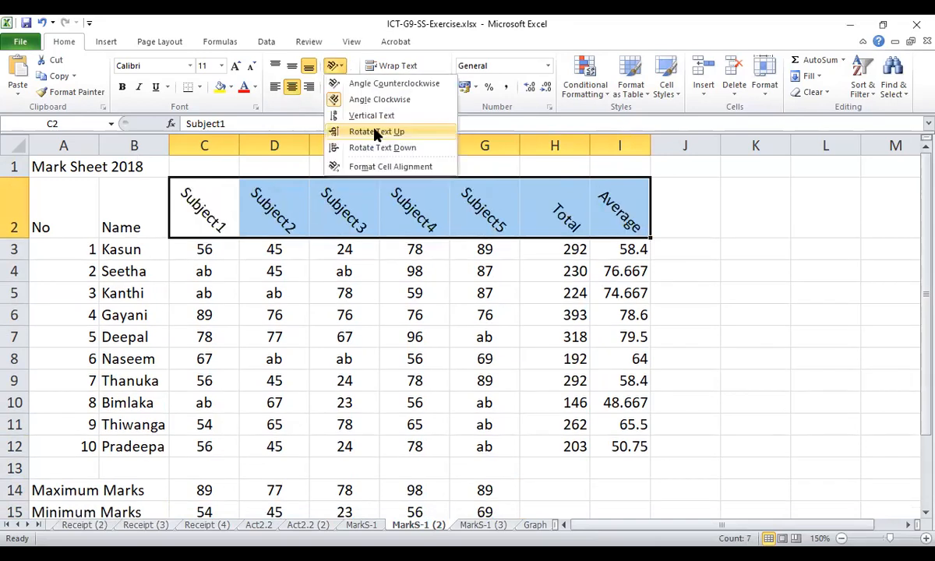
left_click(348, 129)
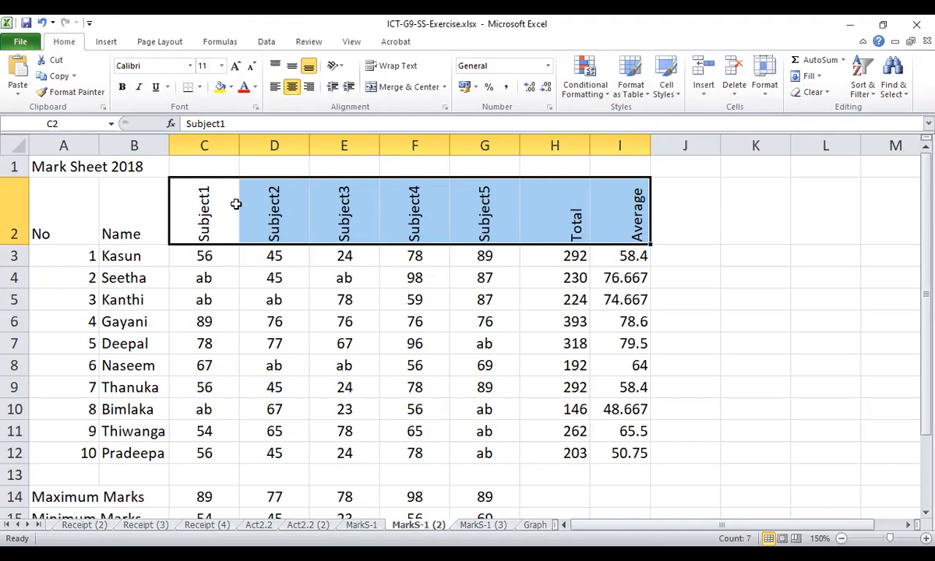
Apply All Borders to the marks table A2:I12 and duplicate the MarkS-1 (2) worksheet directly after itself
left_click(274, 210)
left_click_drag(58, 211, 626, 451)
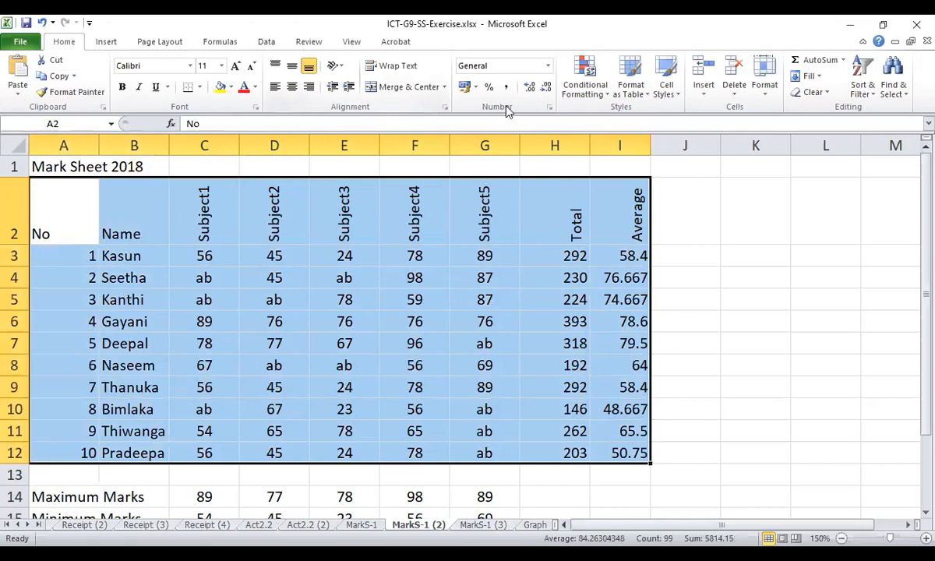
left_click(199, 87)
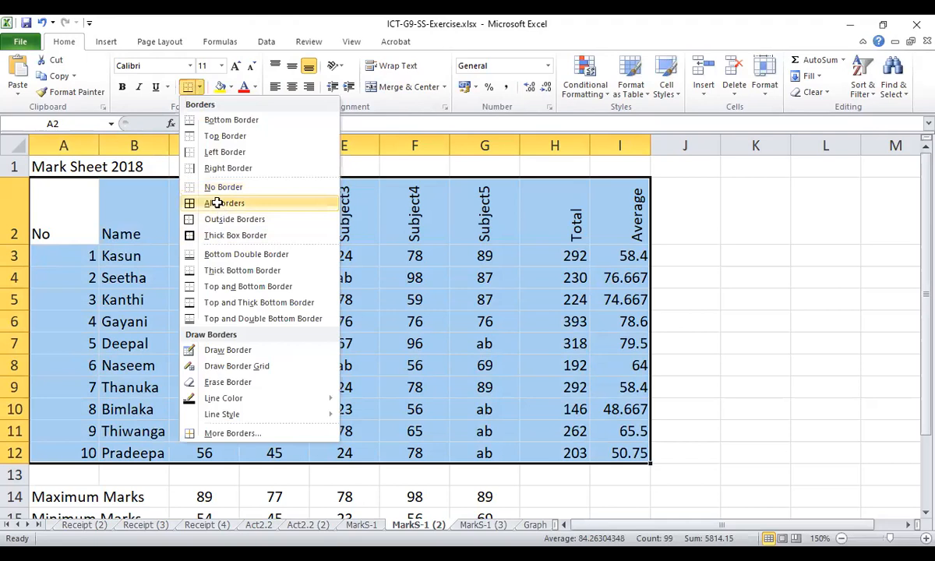
left_click(204, 203)
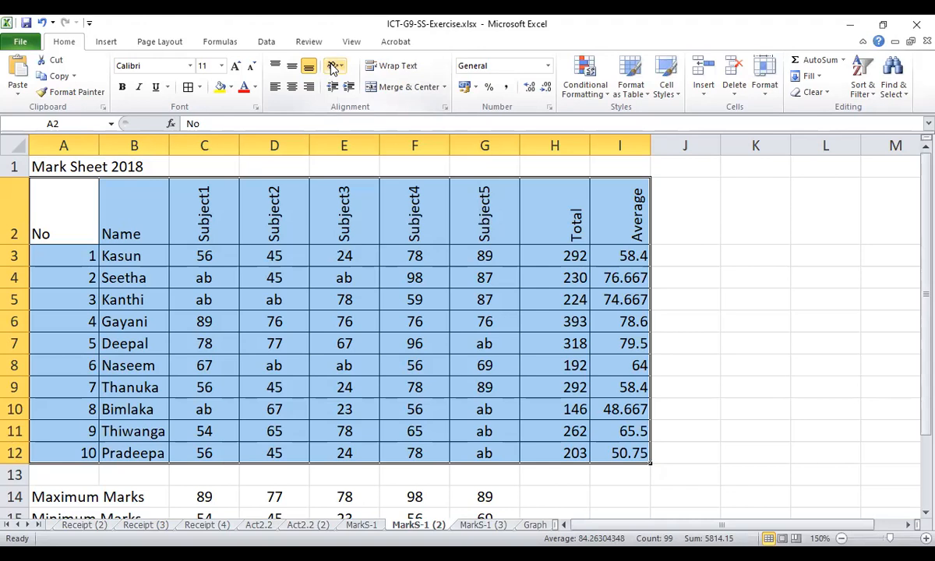
left_click(386, 195)
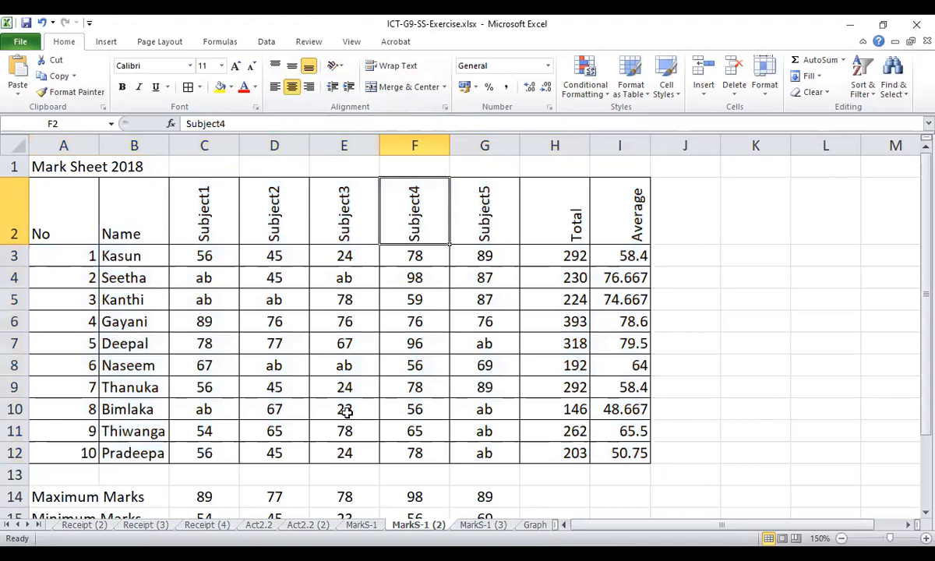
left_click_drag(428, 528, 465, 533)
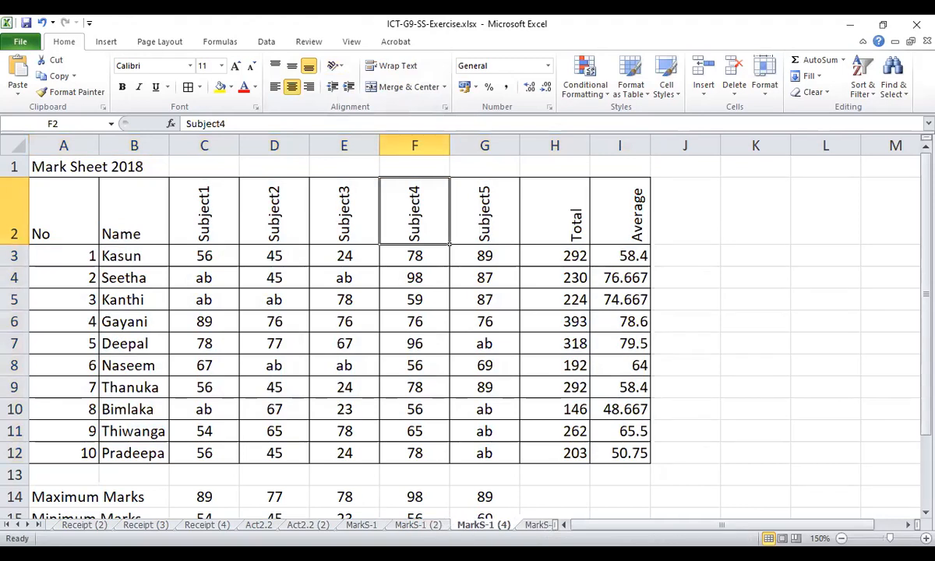
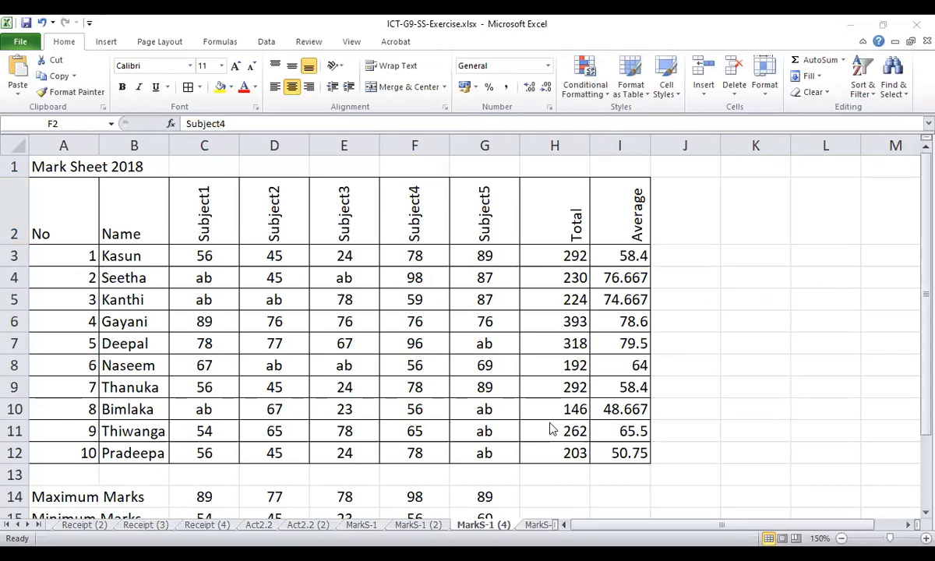
left_click(17, 324)
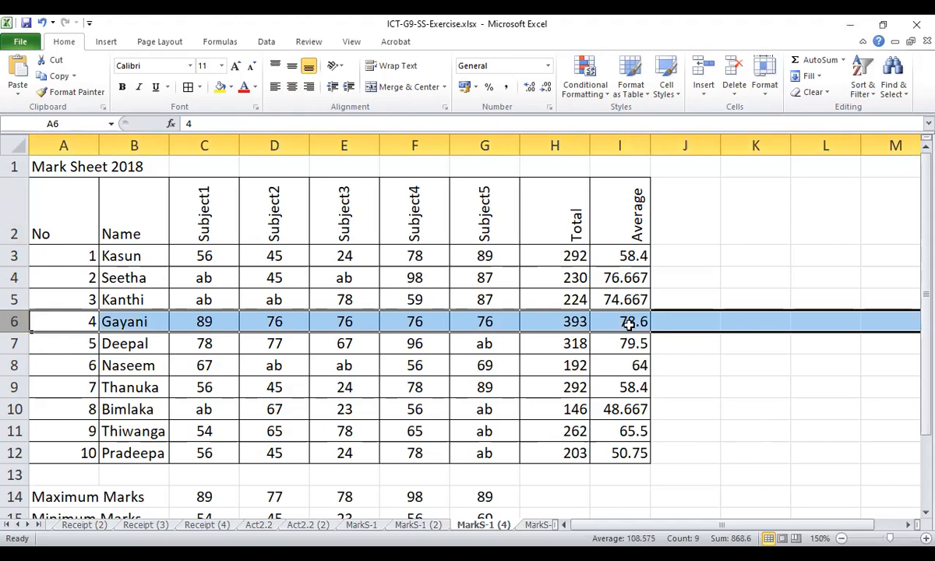
left_click(722, 383)
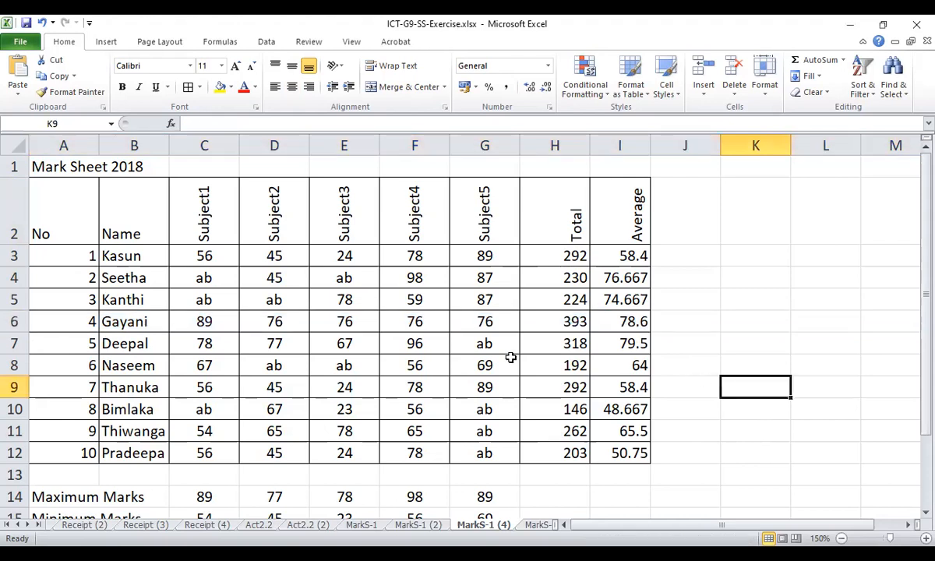
left_click_drag(53, 217, 640, 453)
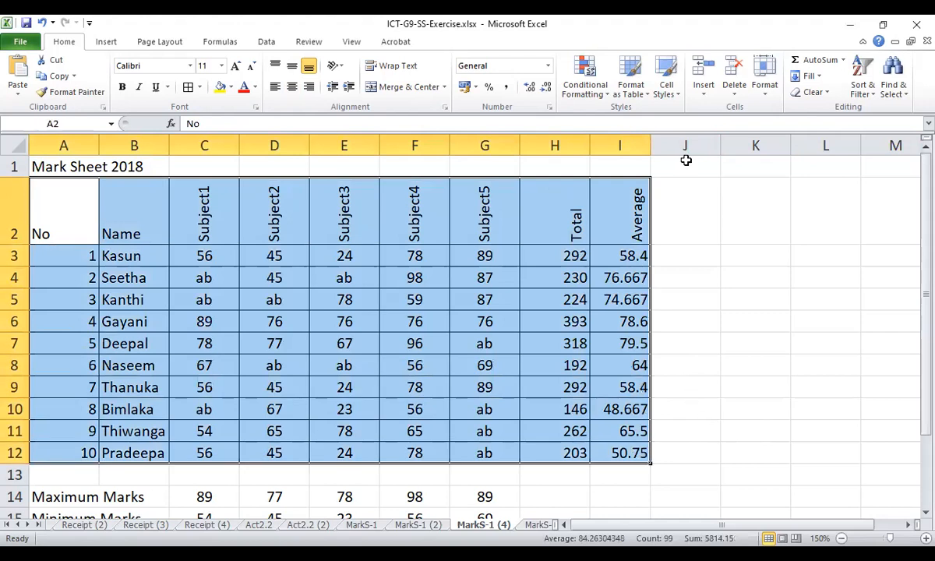
key("ctrl+1")
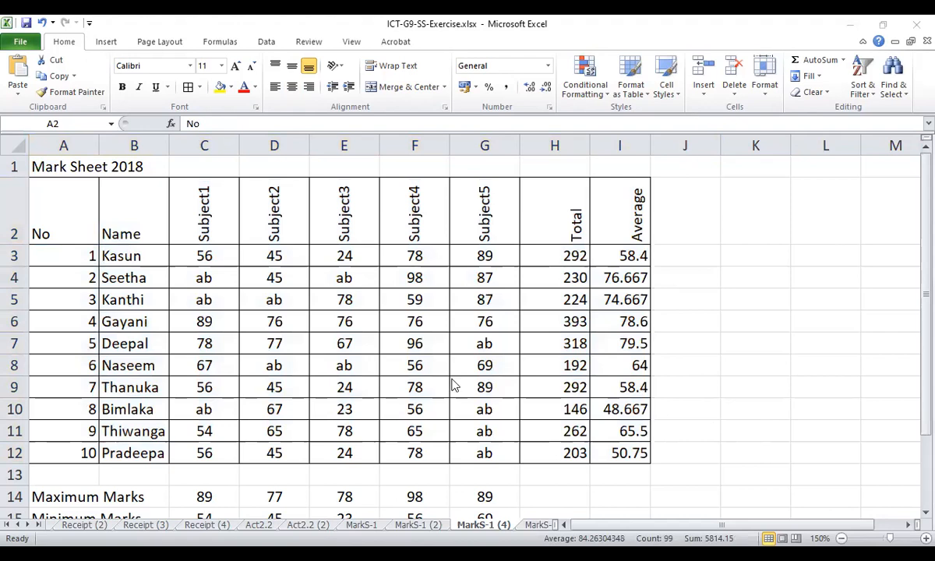
key("Return")
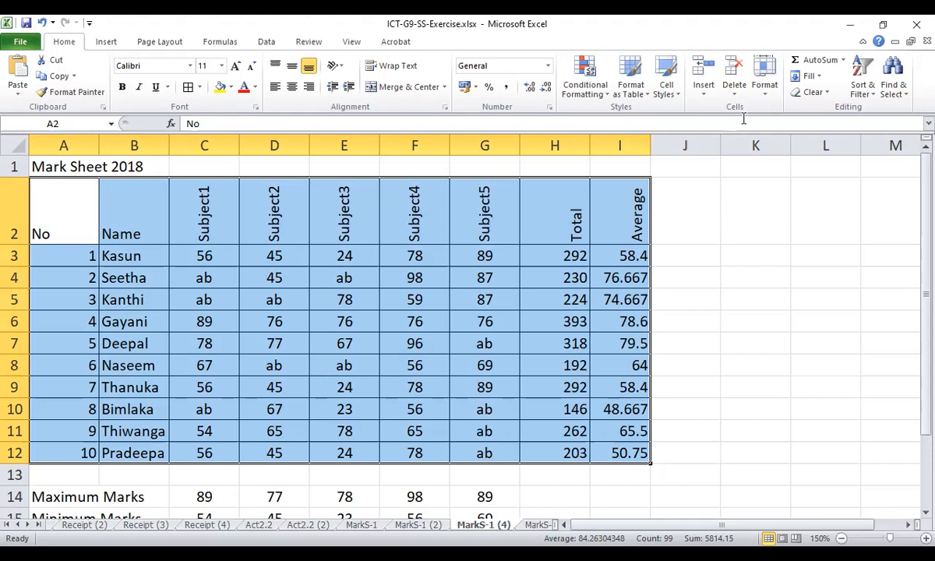
left_click(875, 93)
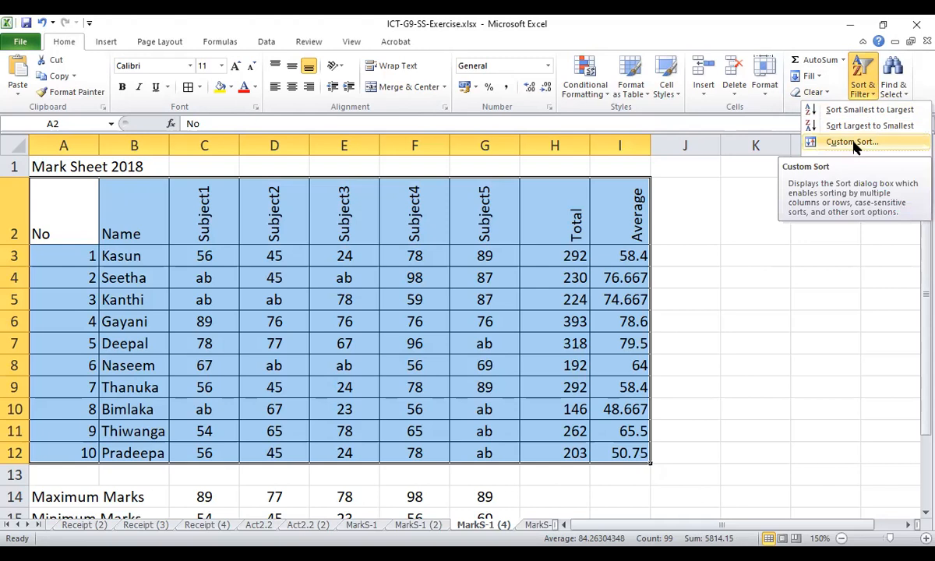
left_click(855, 143)
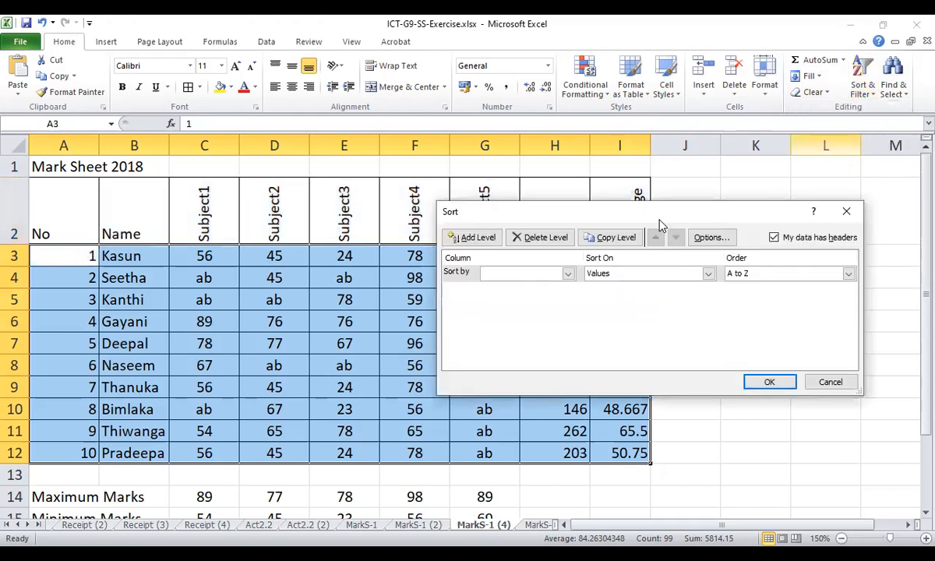
left_click_drag(644, 211, 621, 43)
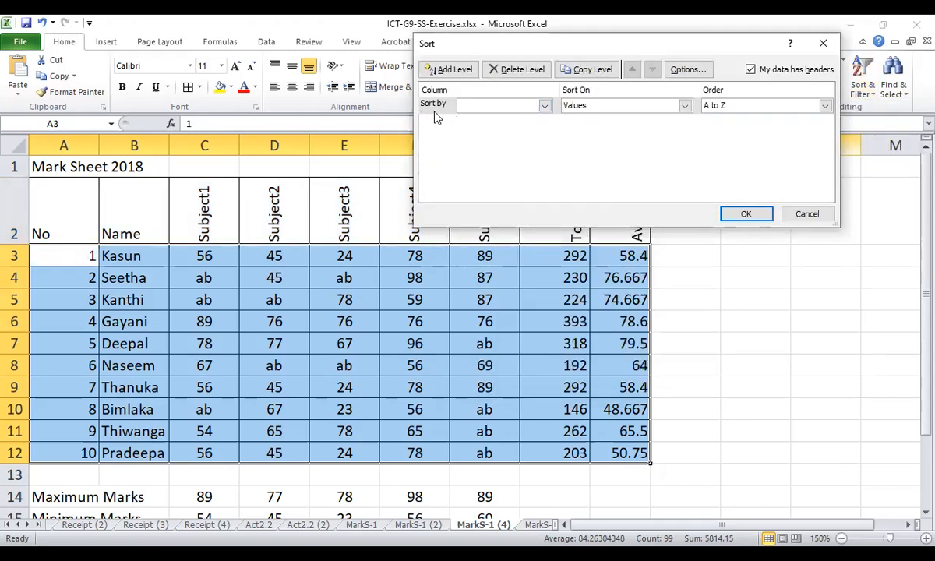
left_click(546, 106)
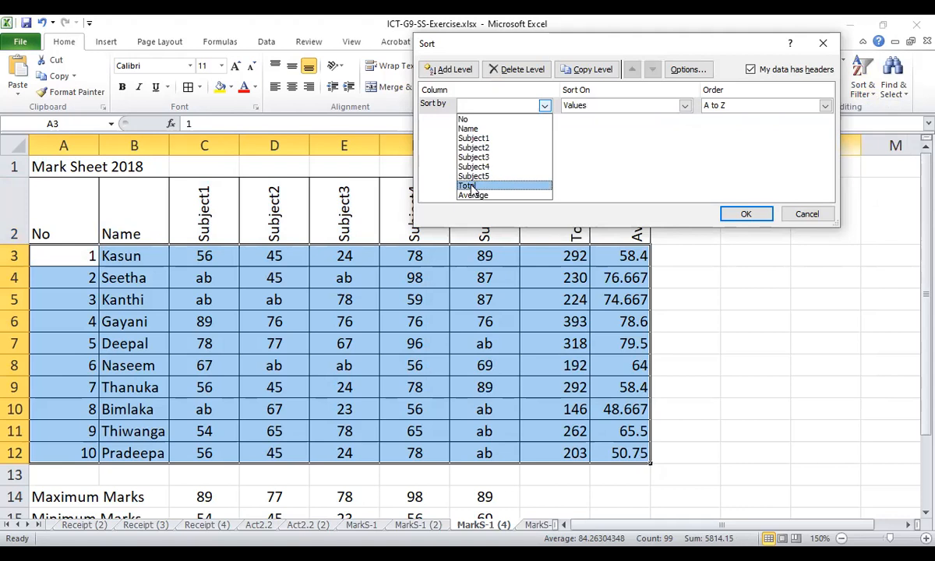
left_click(809, 219)
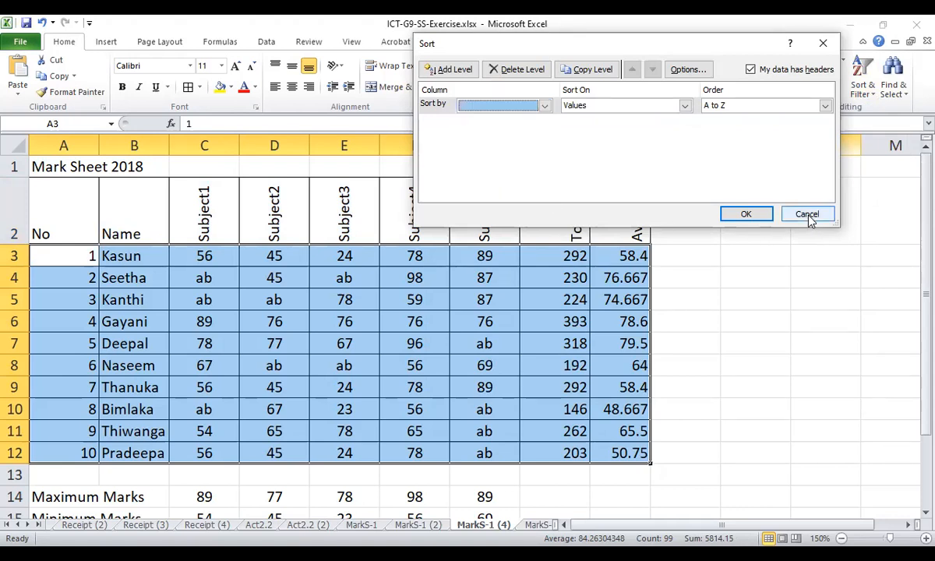
left_click(806, 215)
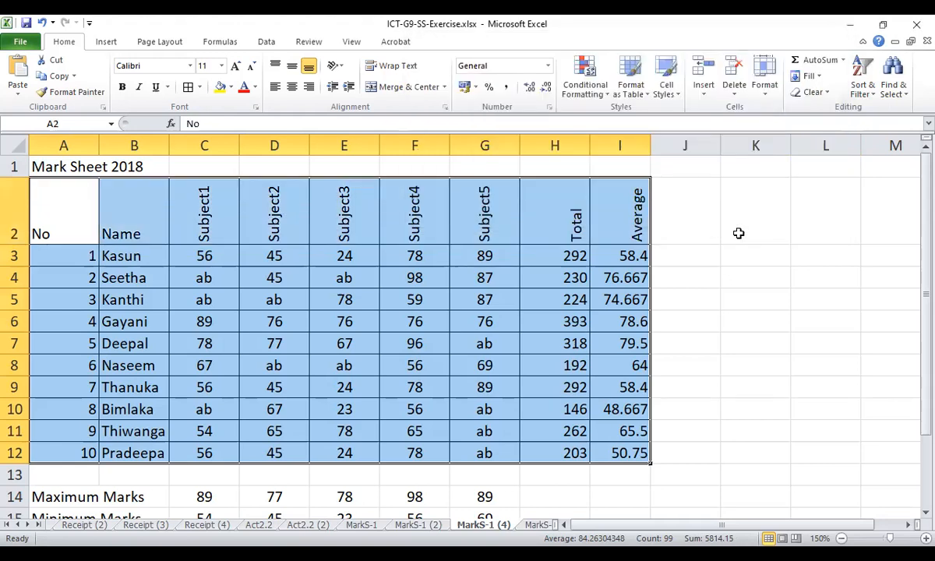
Sort the marks table A2:I12 by Total values from Largest to Smallest with a custom sort, treating the first row as headers
left_click(738, 232)
left_click_drag(50, 209, 623, 451)
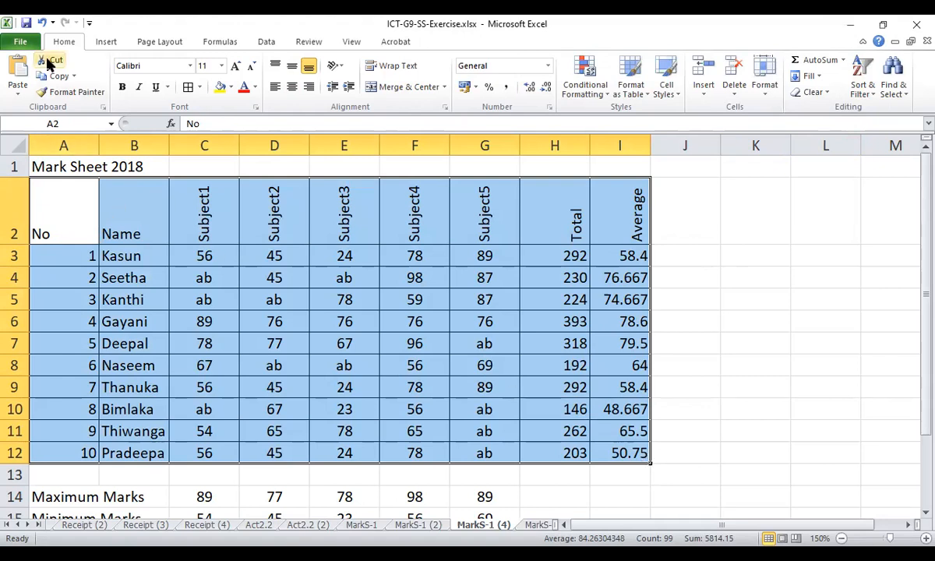
left_click(874, 93)
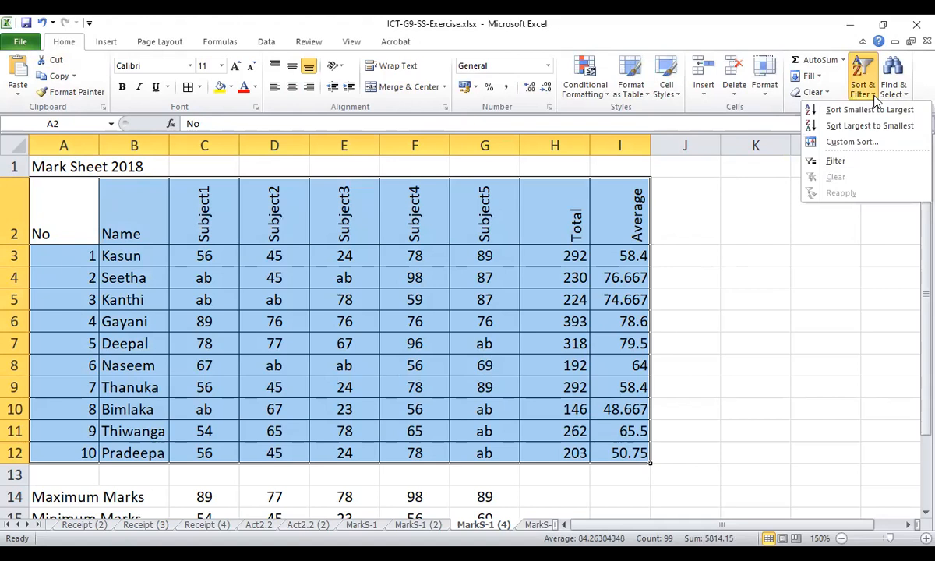
left_click(852, 142)
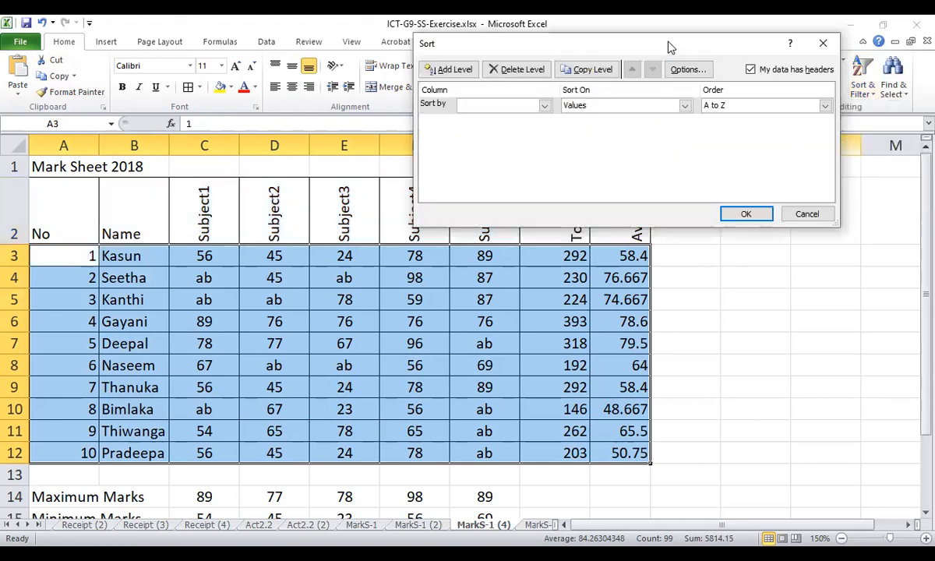
left_click_drag(667, 46, 669, 63)
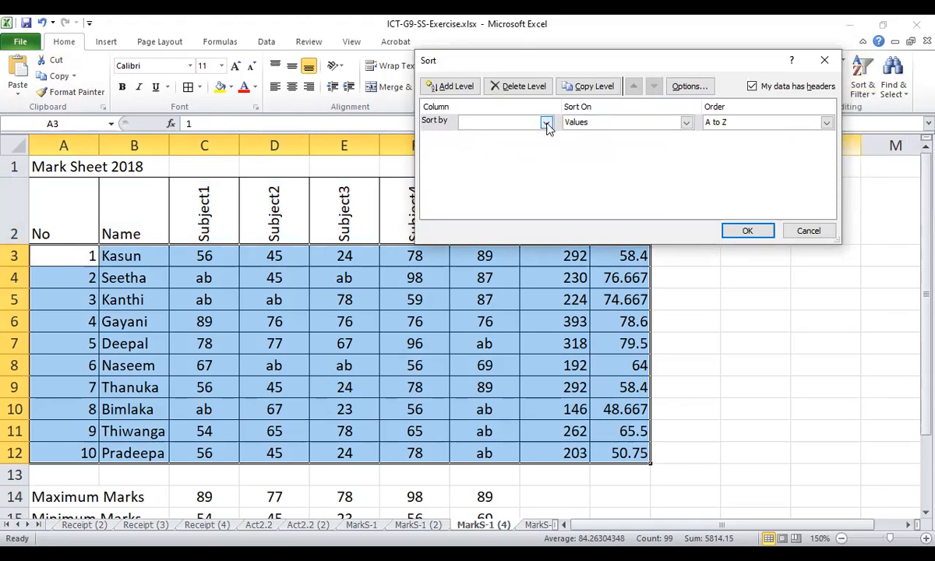
left_click(547, 123)
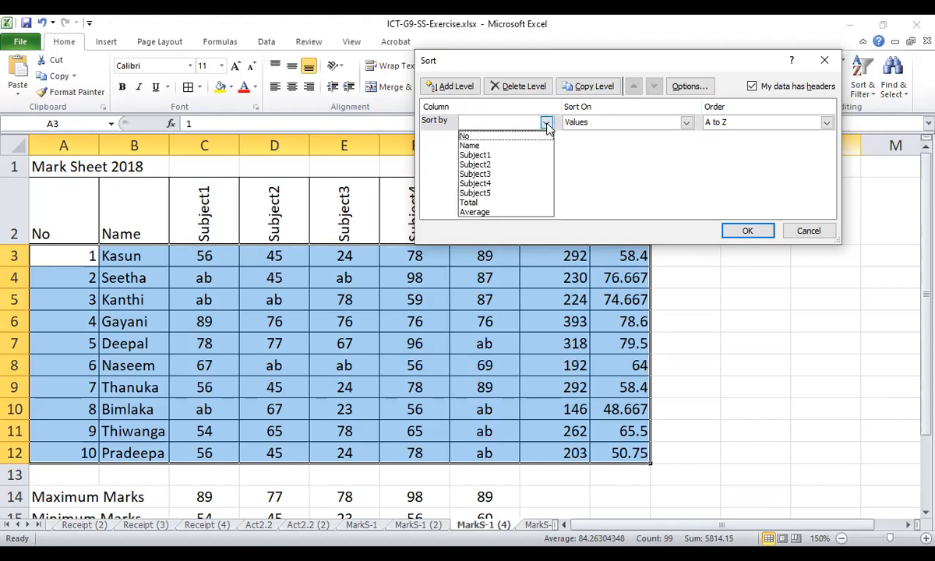
left_click(470, 204)
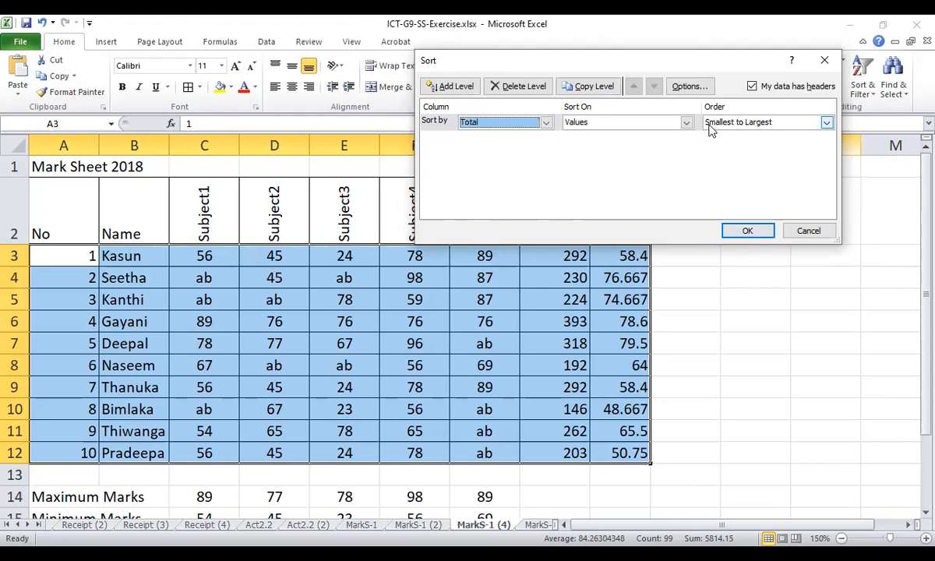
left_click(826, 122)
left_click(757, 146)
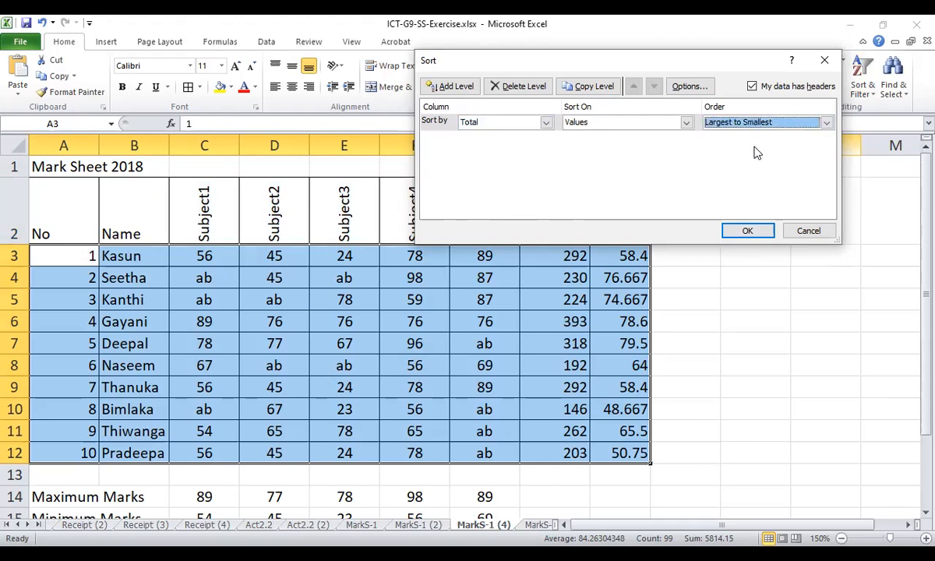
left_click(750, 231)
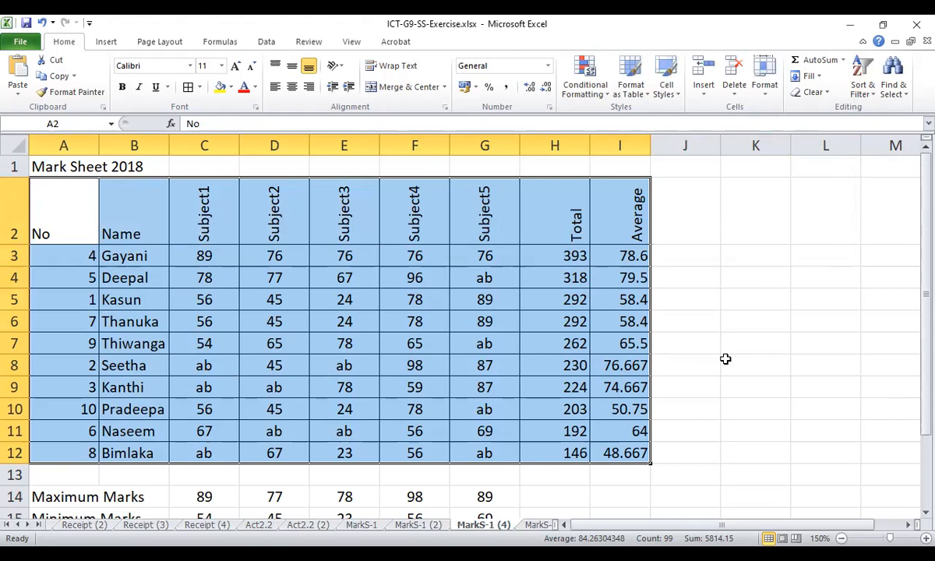
Undo and redo the Total sort, and custom sort the student rows A3:I12 by Name values from Z to A
key("ctrl+z")
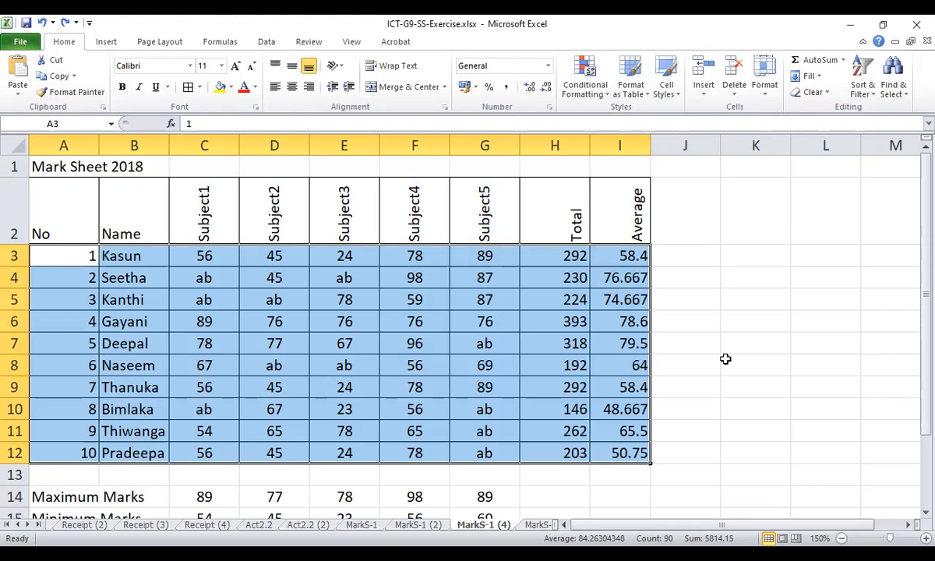
key("ctrl+y")
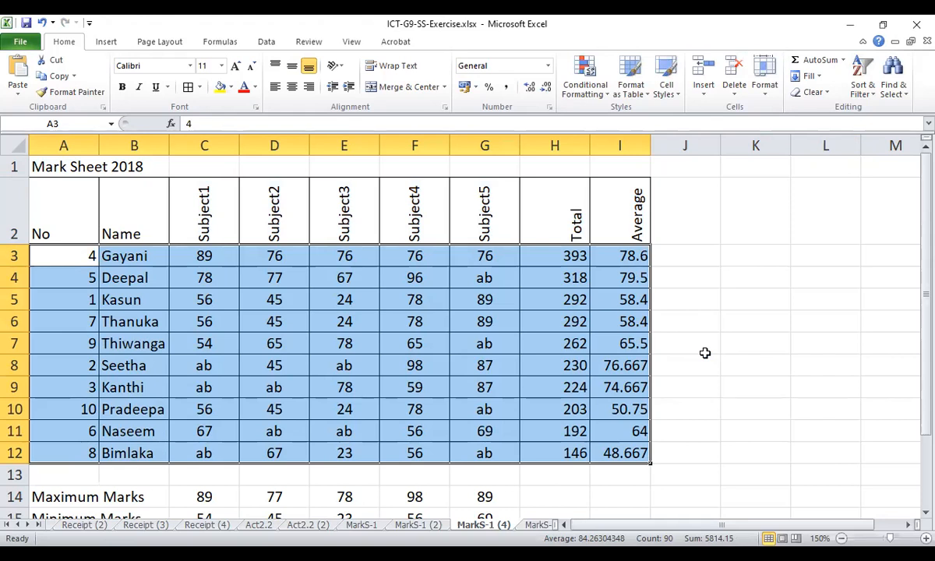
left_click(871, 95)
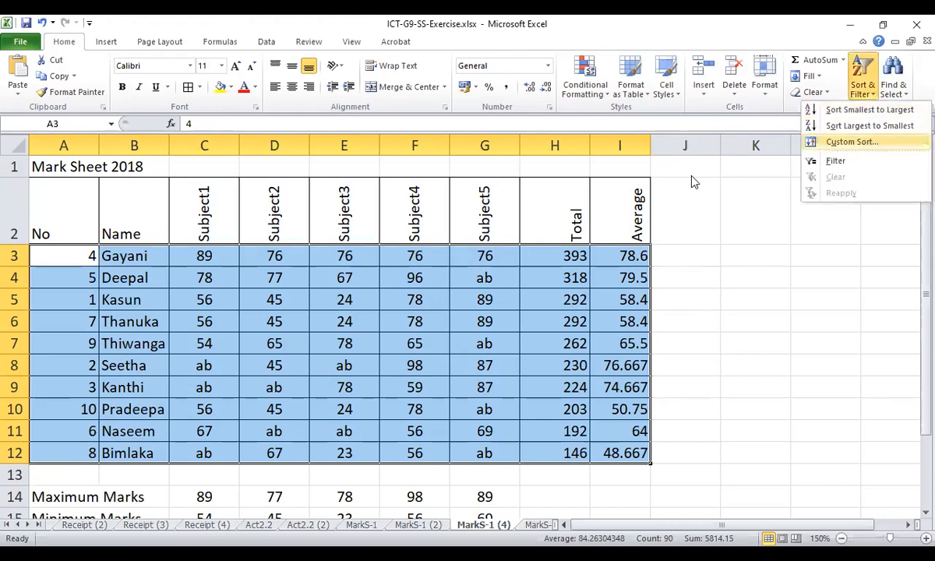
left_click(853, 142)
left_click(546, 123)
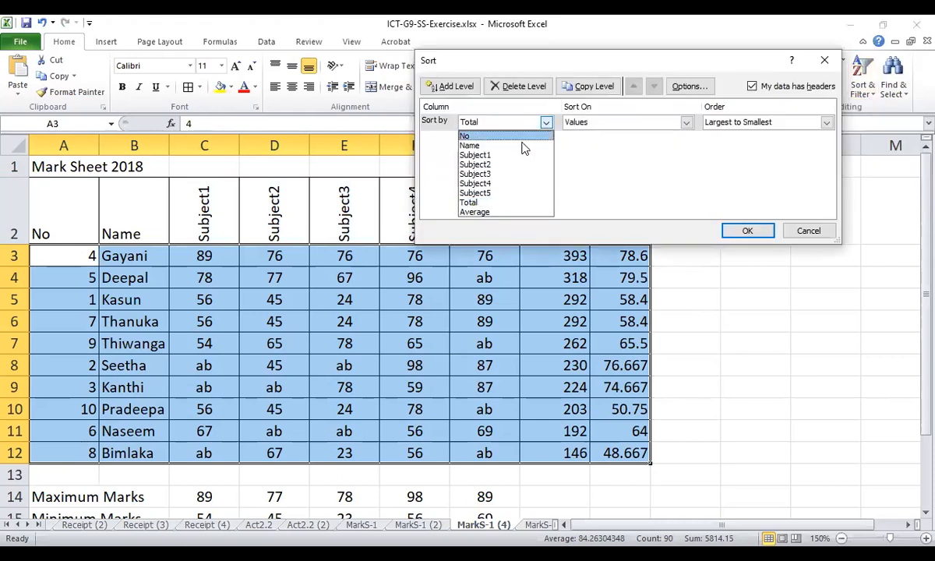
left_click(468, 147)
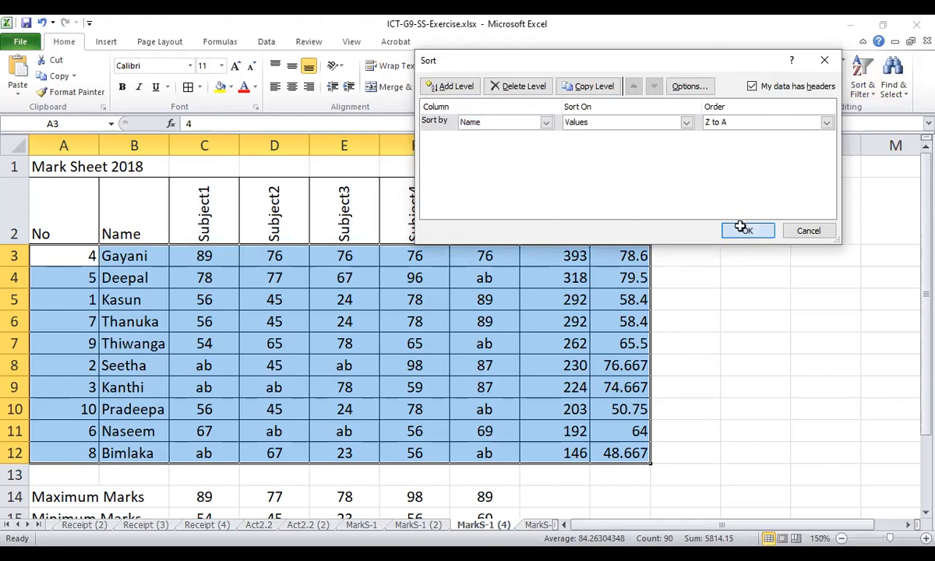
left_click(744, 230)
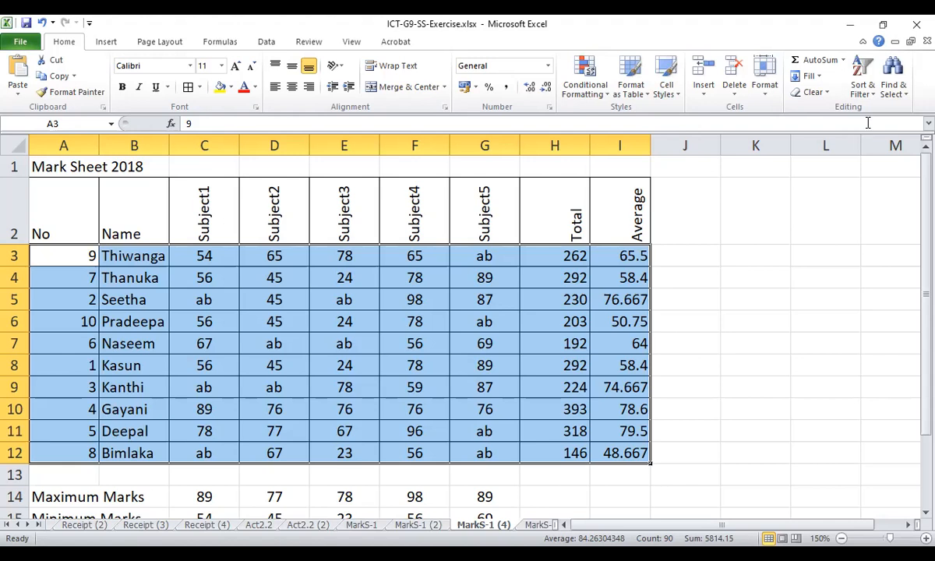
Custom sort the student rows A3:I12 by Name values in A to Z order, keeping the data headers option on
left_click(863, 85)
left_click(853, 142)
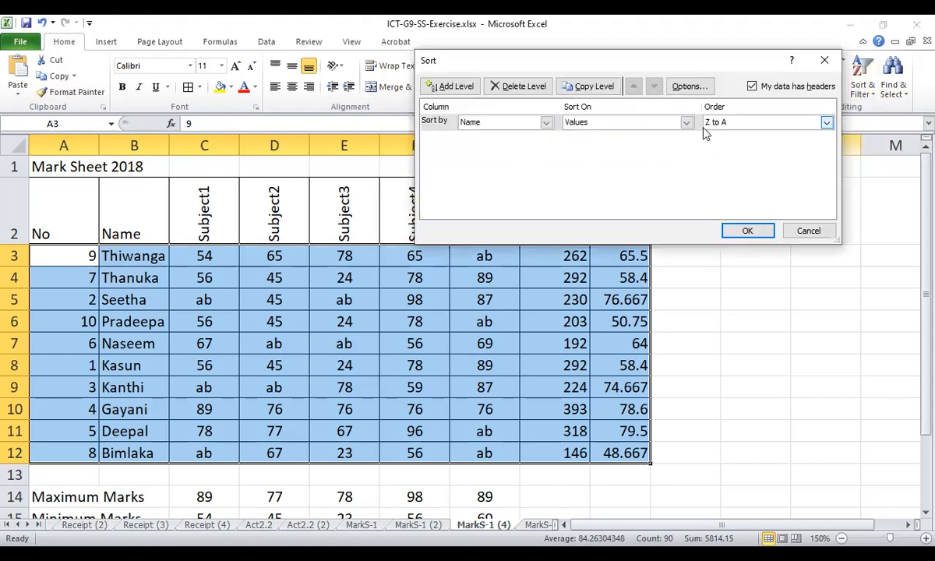
left_click(826, 124)
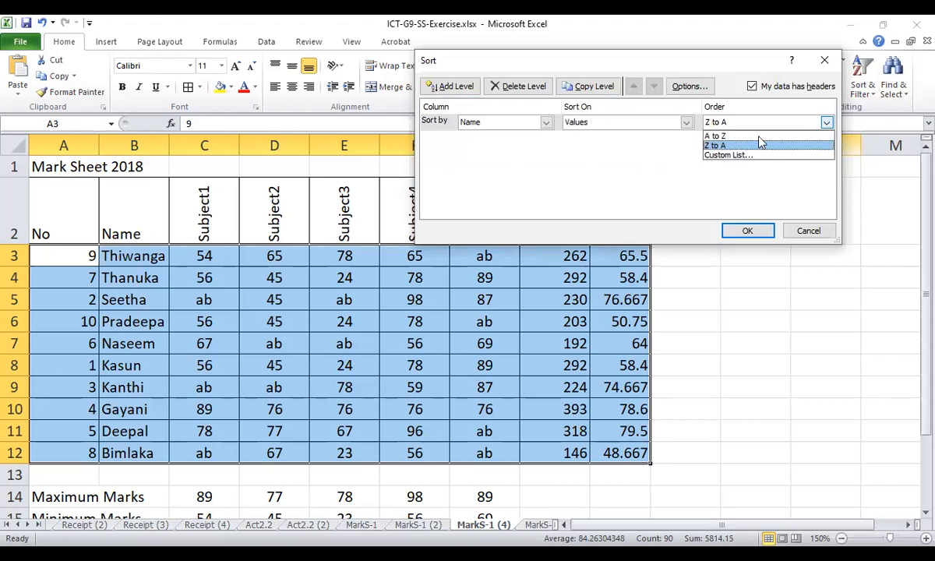
left_click(714, 137)
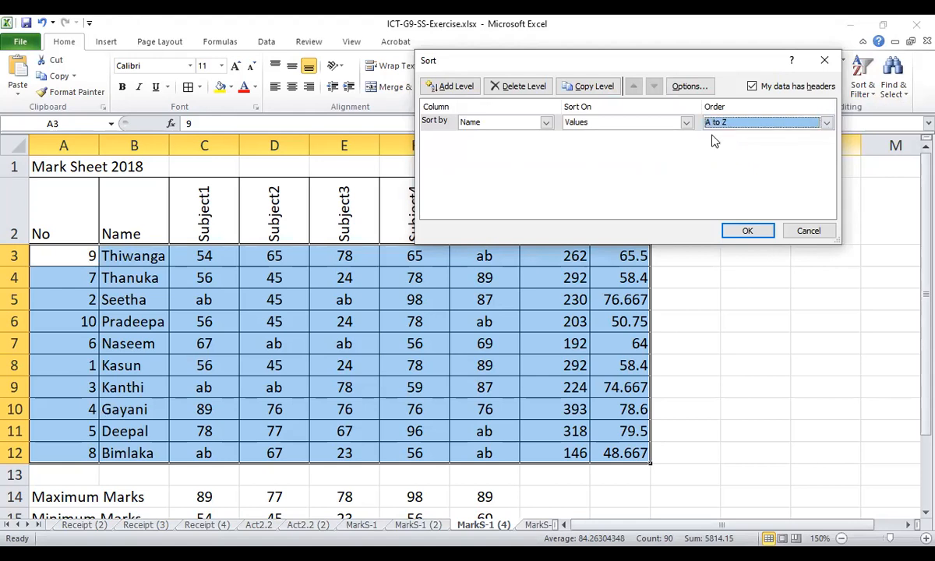
left_click(748, 231)
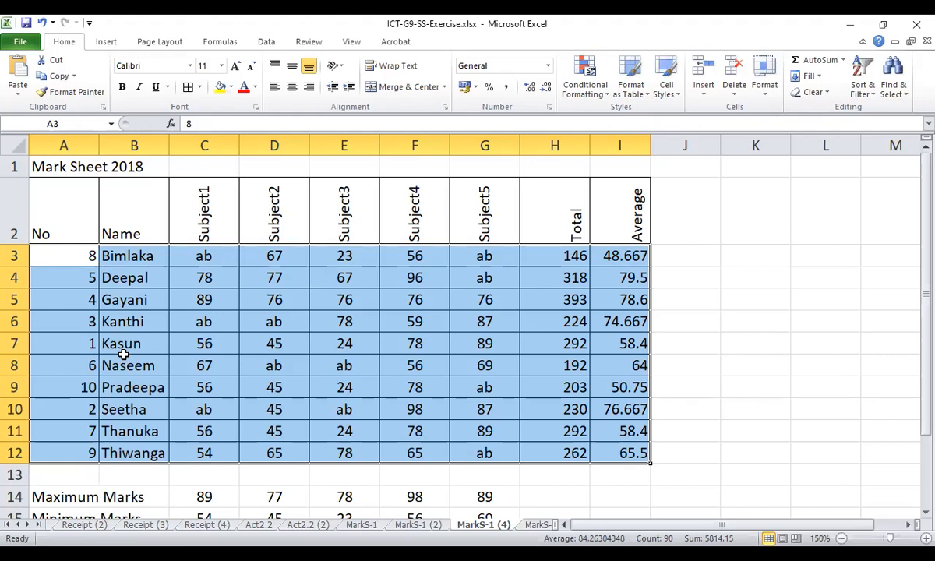
Select the entire Subject1 column C
left_click(201, 297)
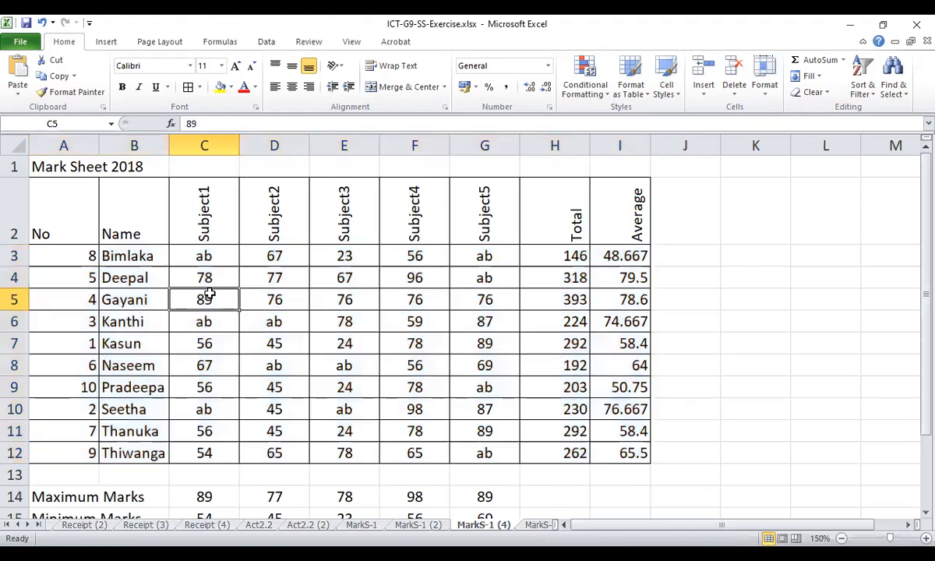
left_click(219, 145)
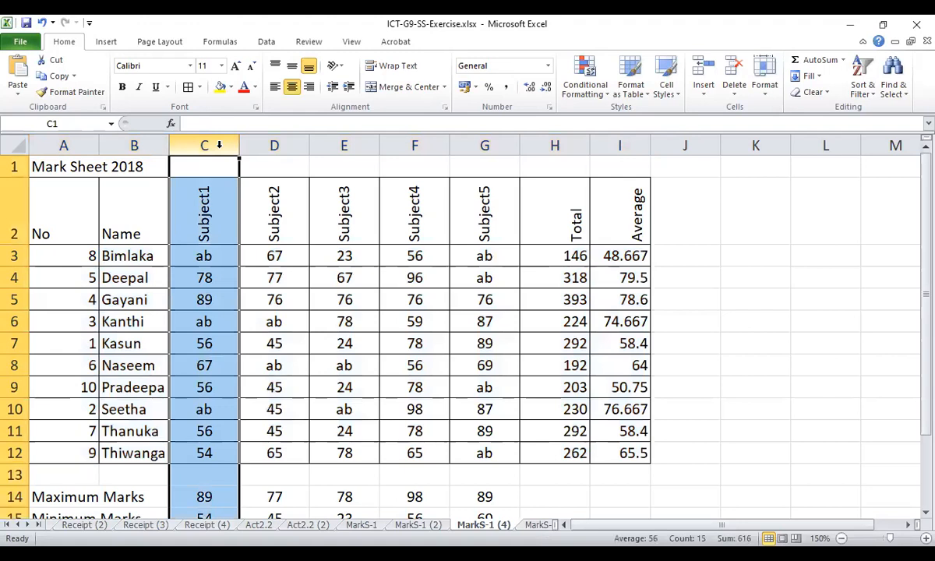